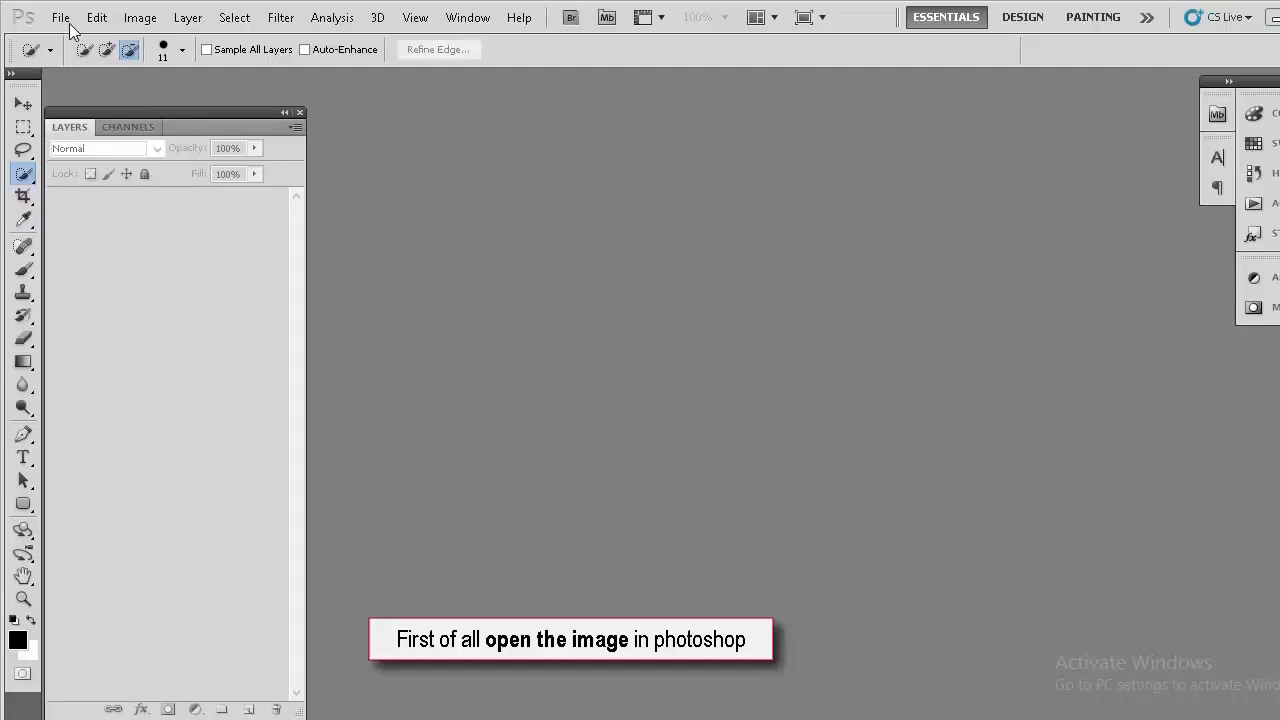
Step: Open gantas-vaiciulenas-zCvDxx4AgUM-unsplash.jpg from the sampel folder
left_click(62, 18)
left_click(88, 55)
left_click(683, 313)
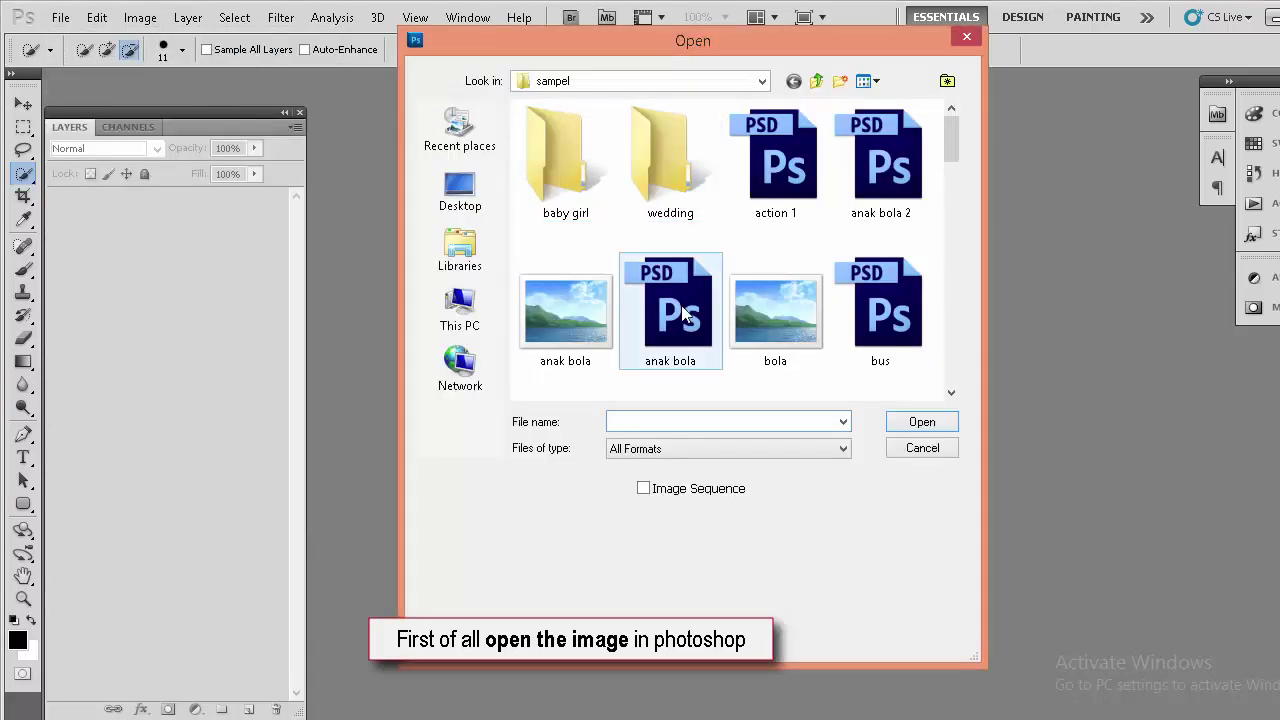
scroll(683, 313, "down", 5)
left_click(880, 170)
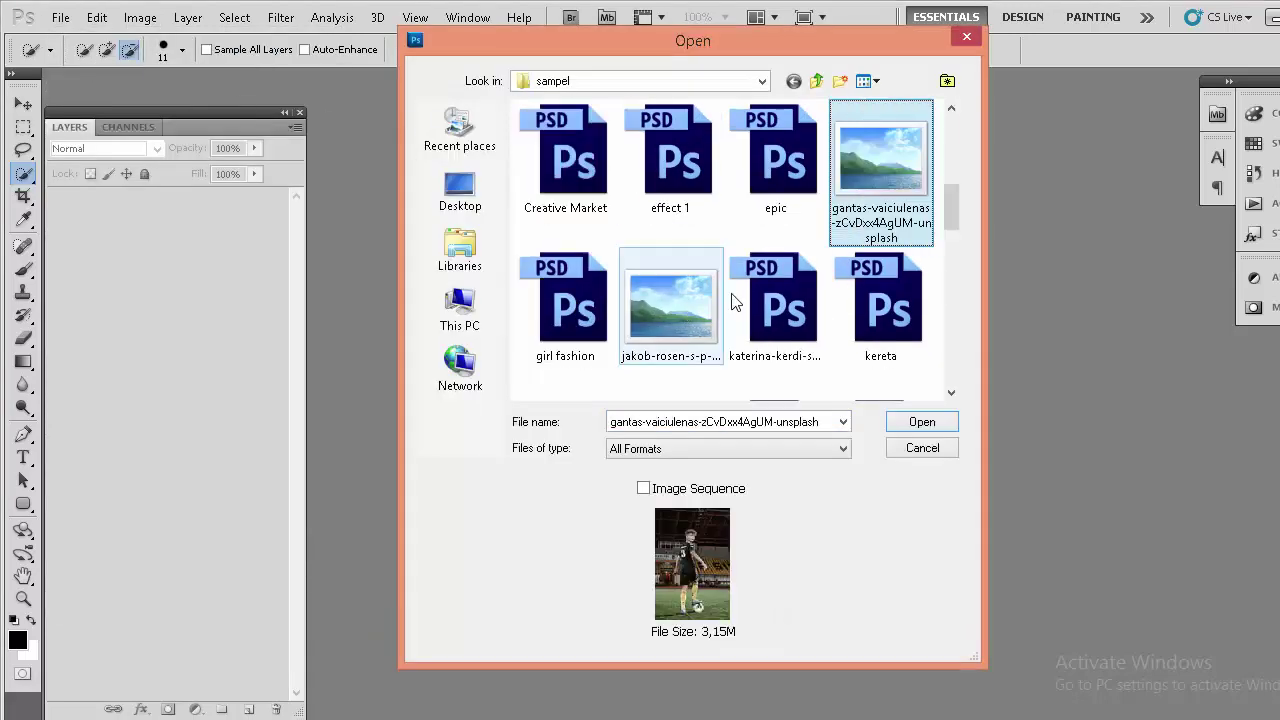
left_click(922, 421)
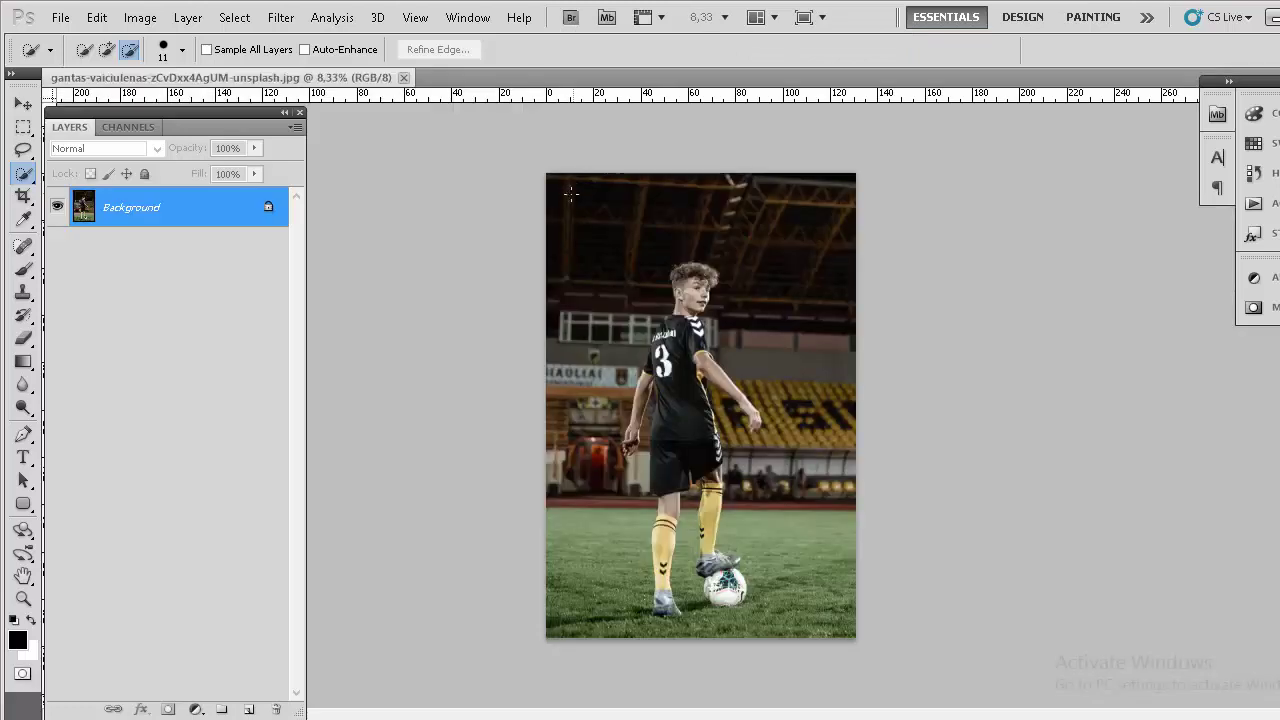
Step: Check the interface language in Preferences and close the dialog
left_click(100, 17)
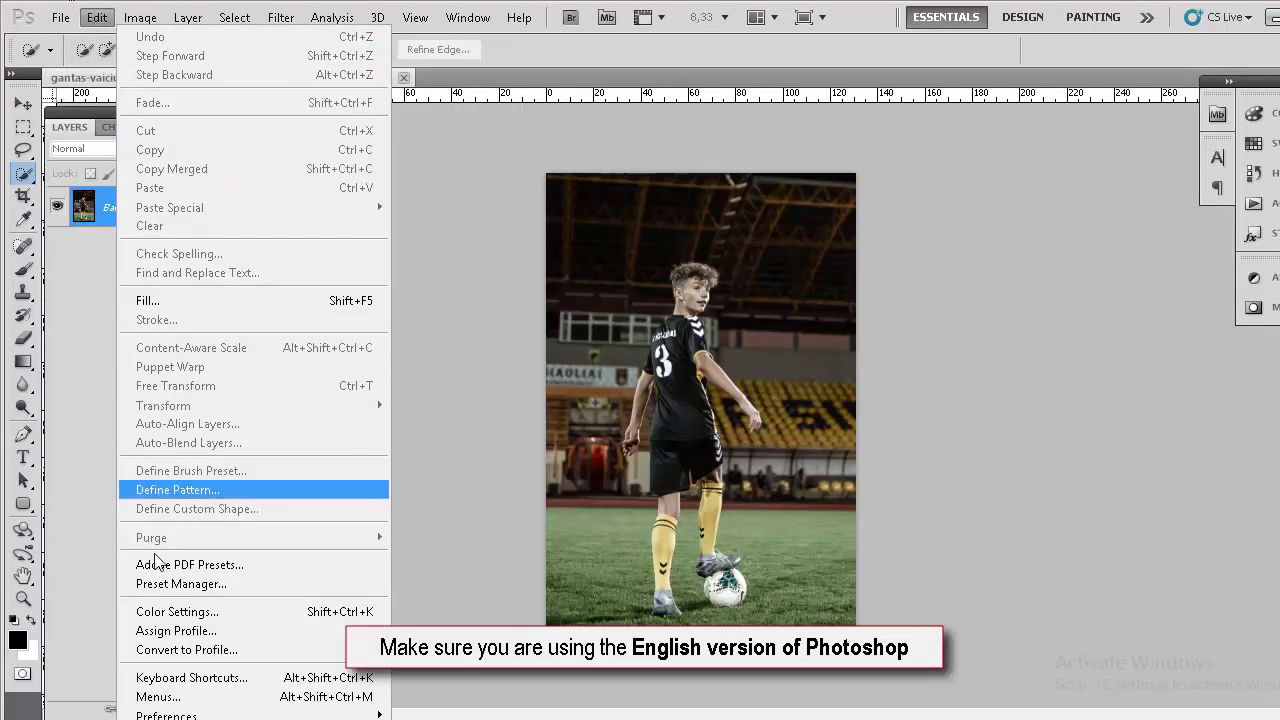
mouse_move(175, 714)
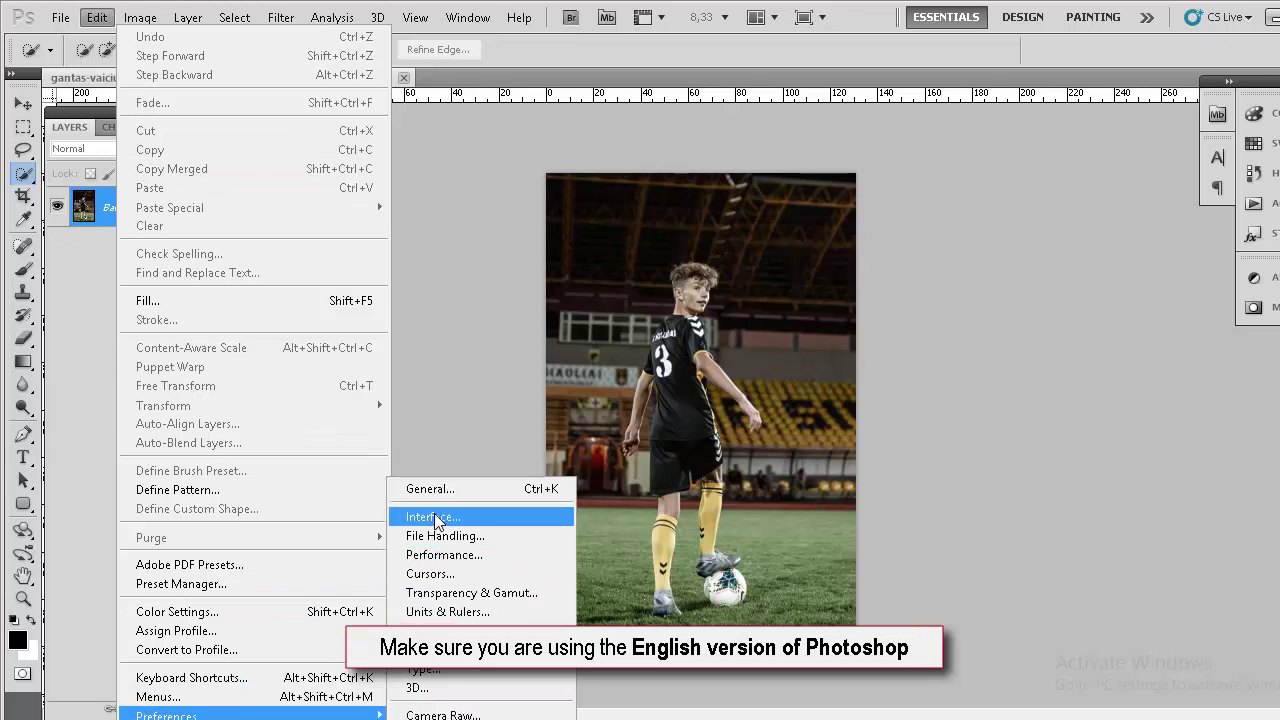
left_click(442, 514)
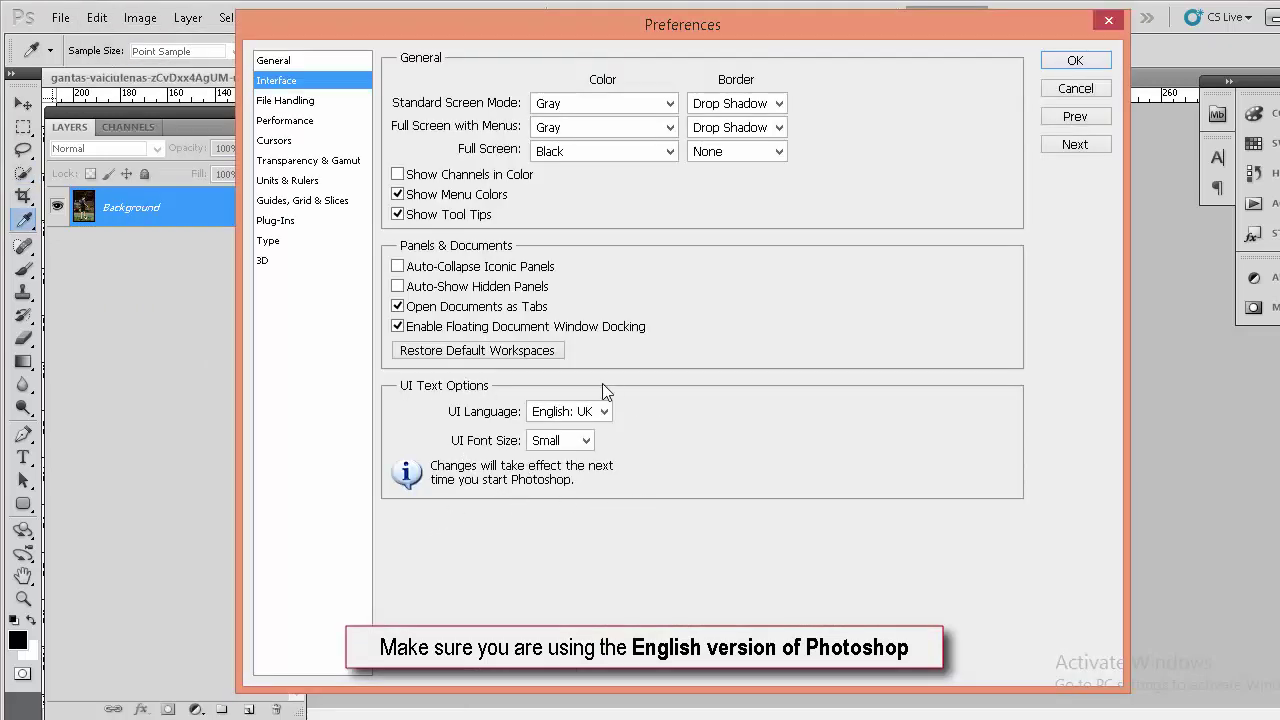
left_click(1075, 60)
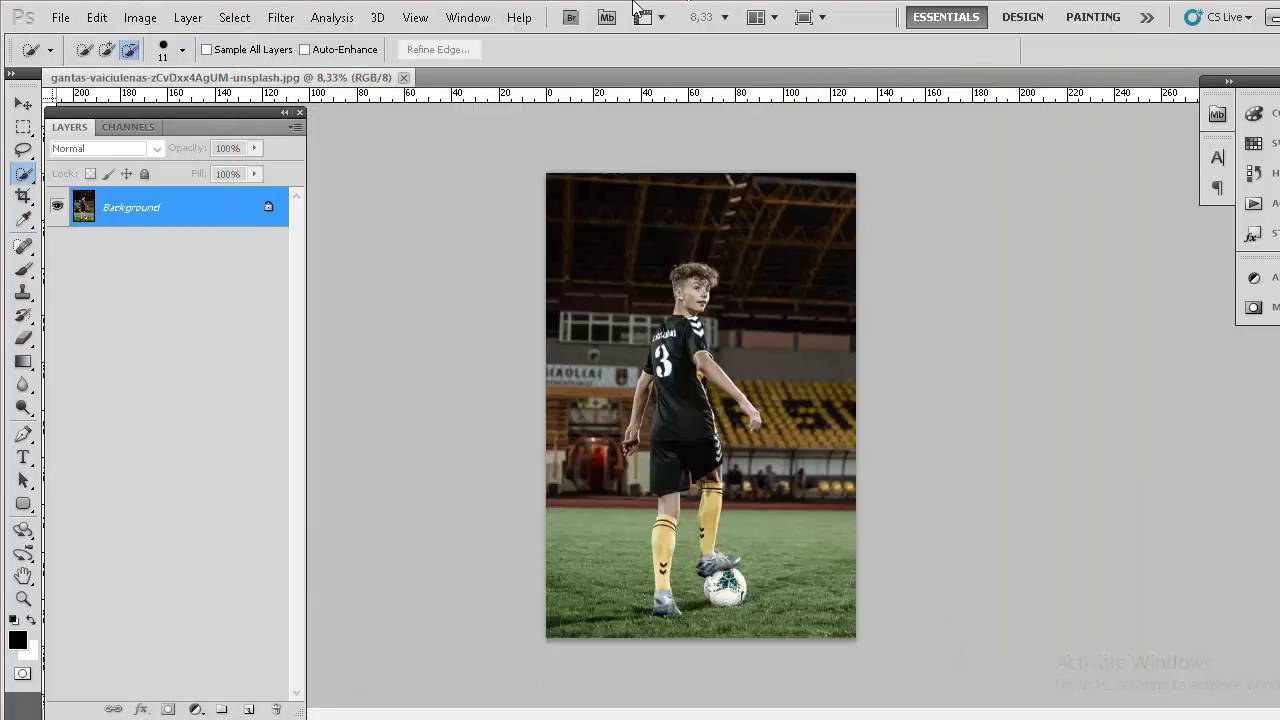
Step: Resize the image to 2333 × 3500 pixels at 300 pixels/inch
left_click(140, 18)
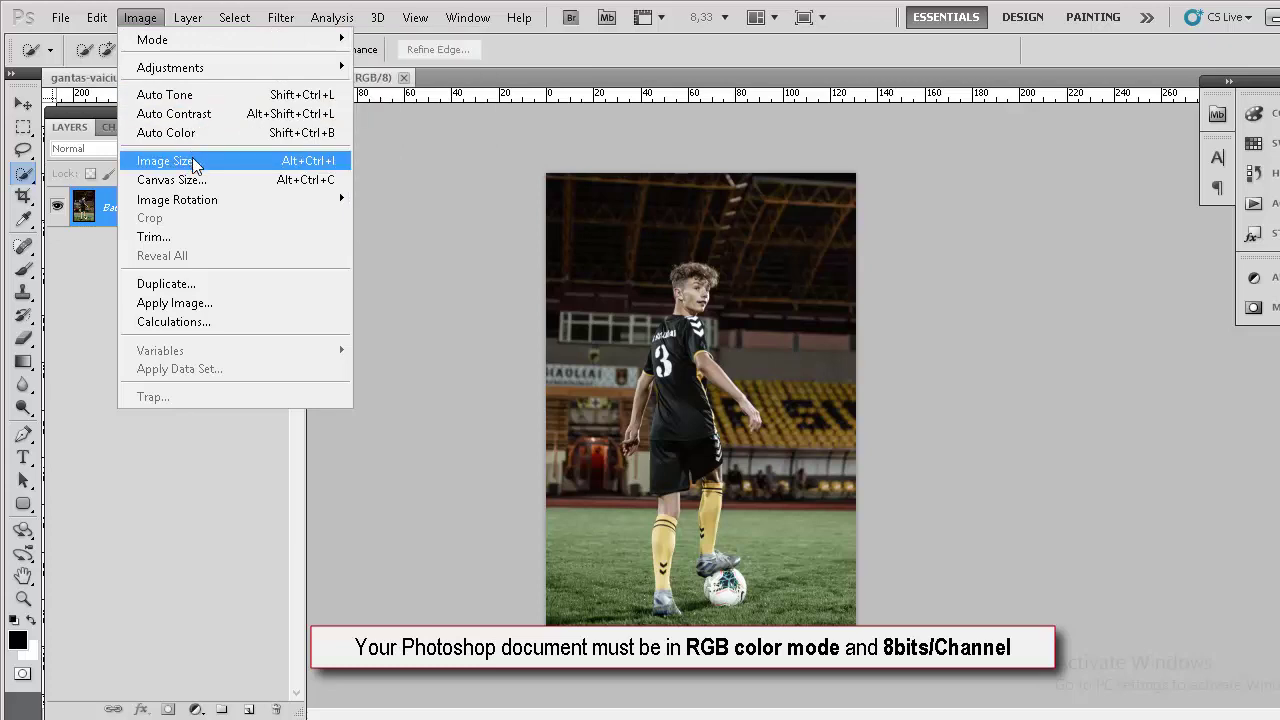
left_click(169, 161)
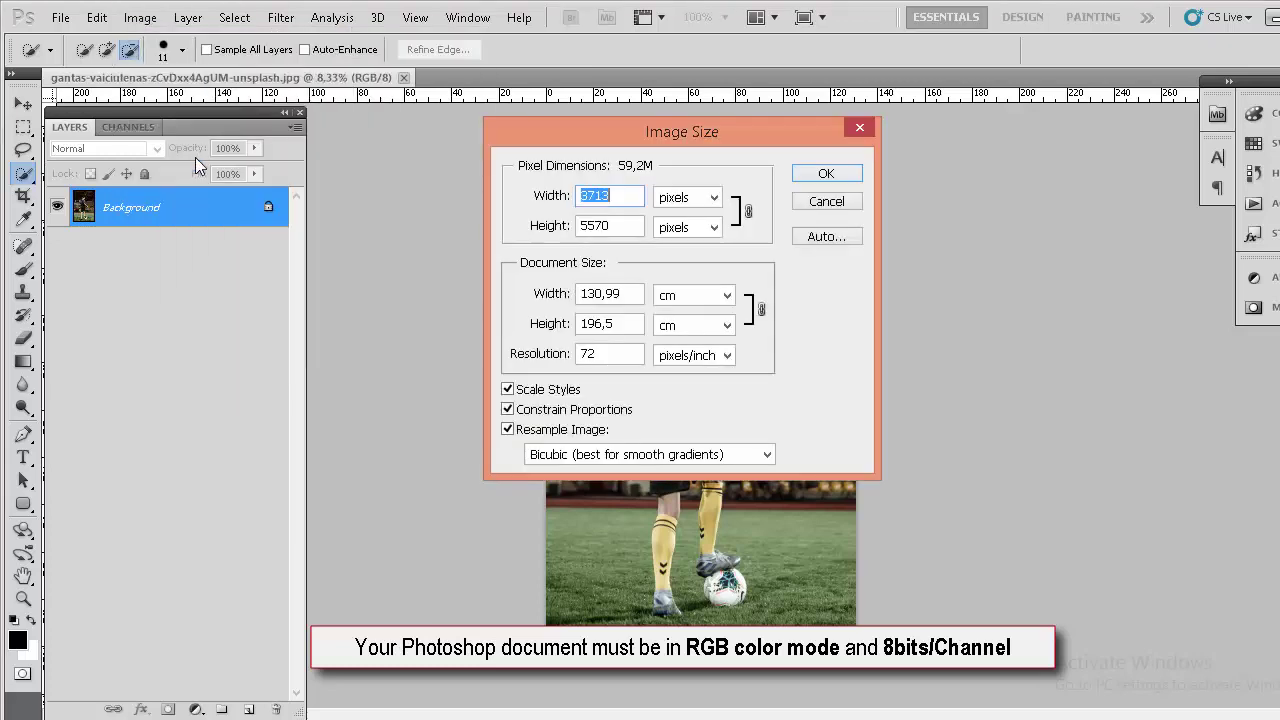
double_click(598, 354)
type("3")
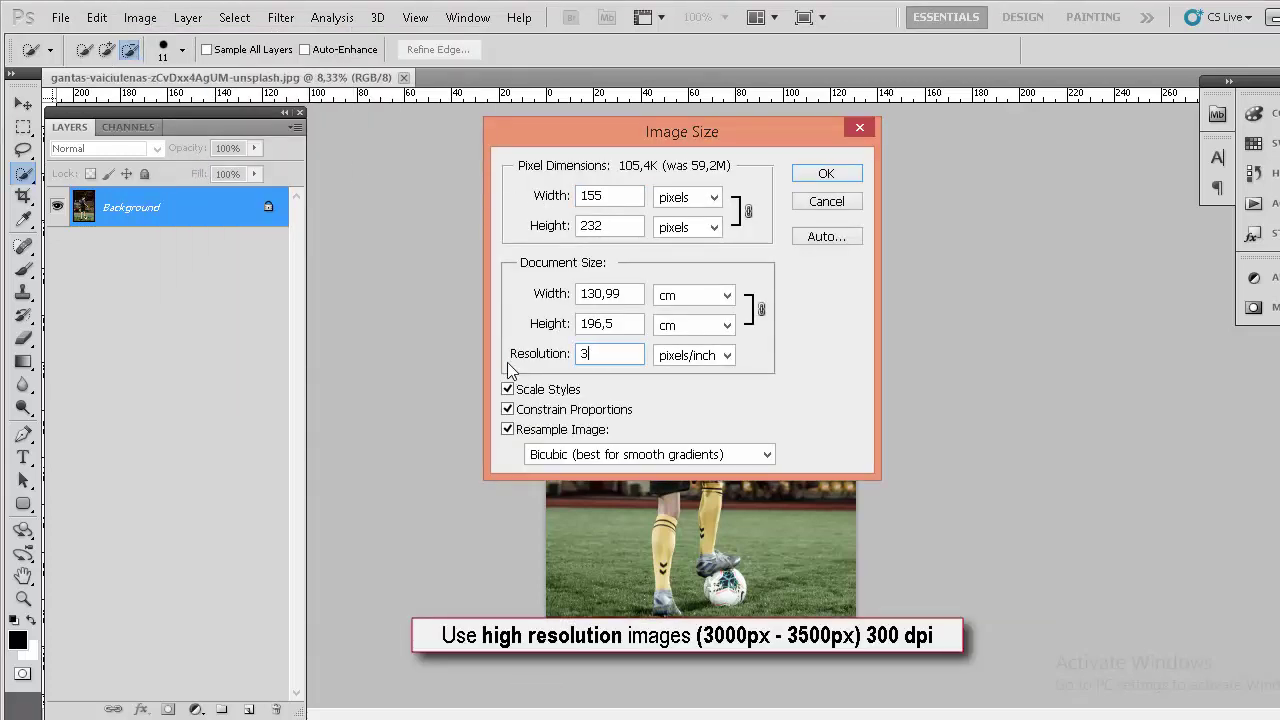
type("00")
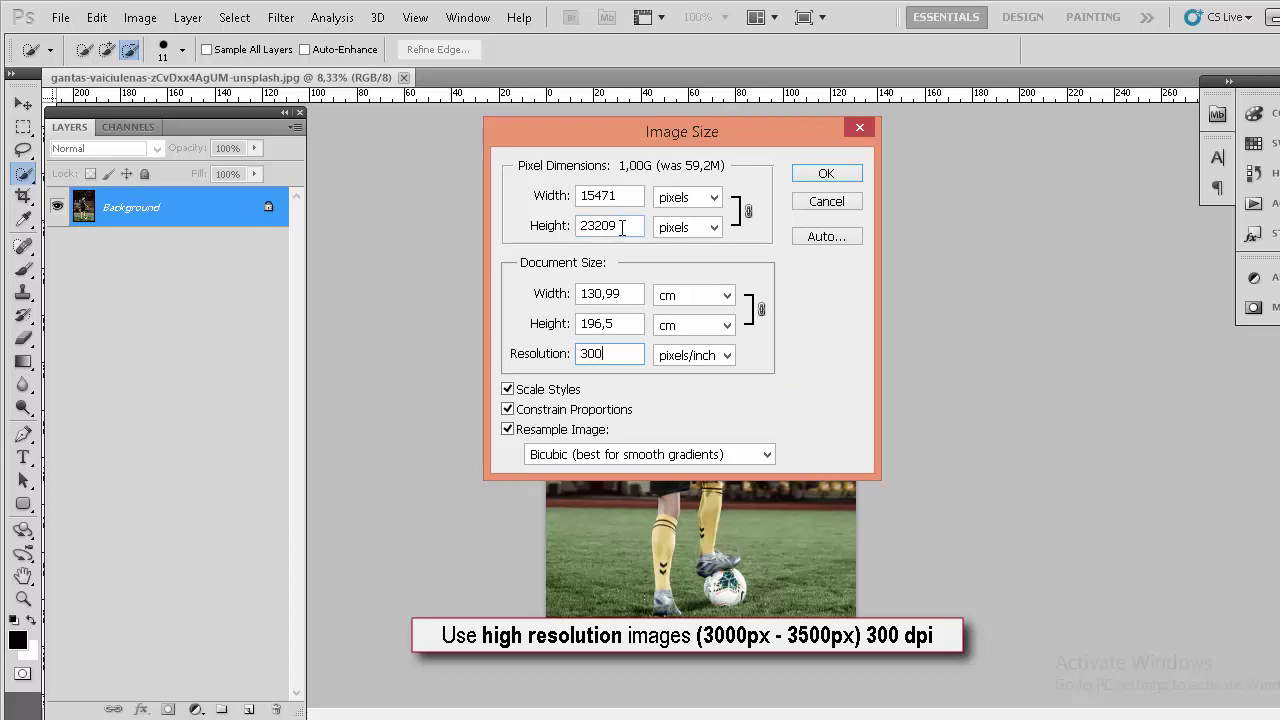
left_click_drag(622, 226, 499, 231)
type("3")
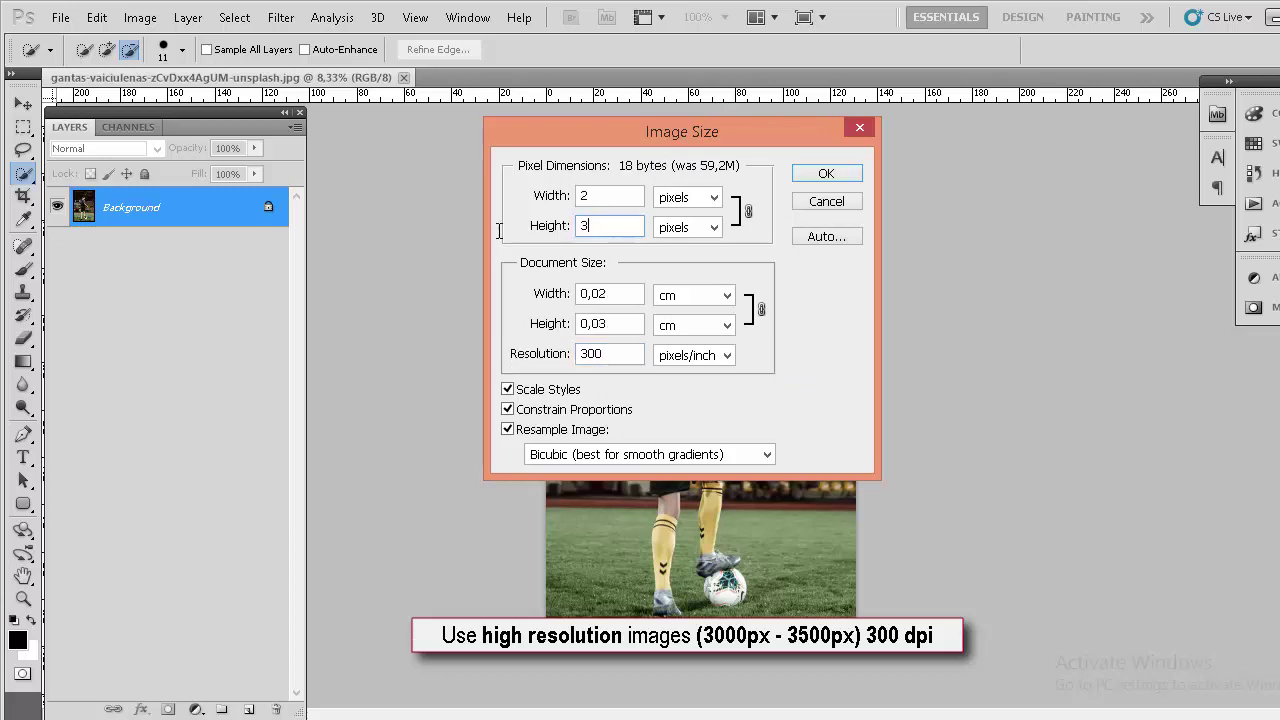
type("500")
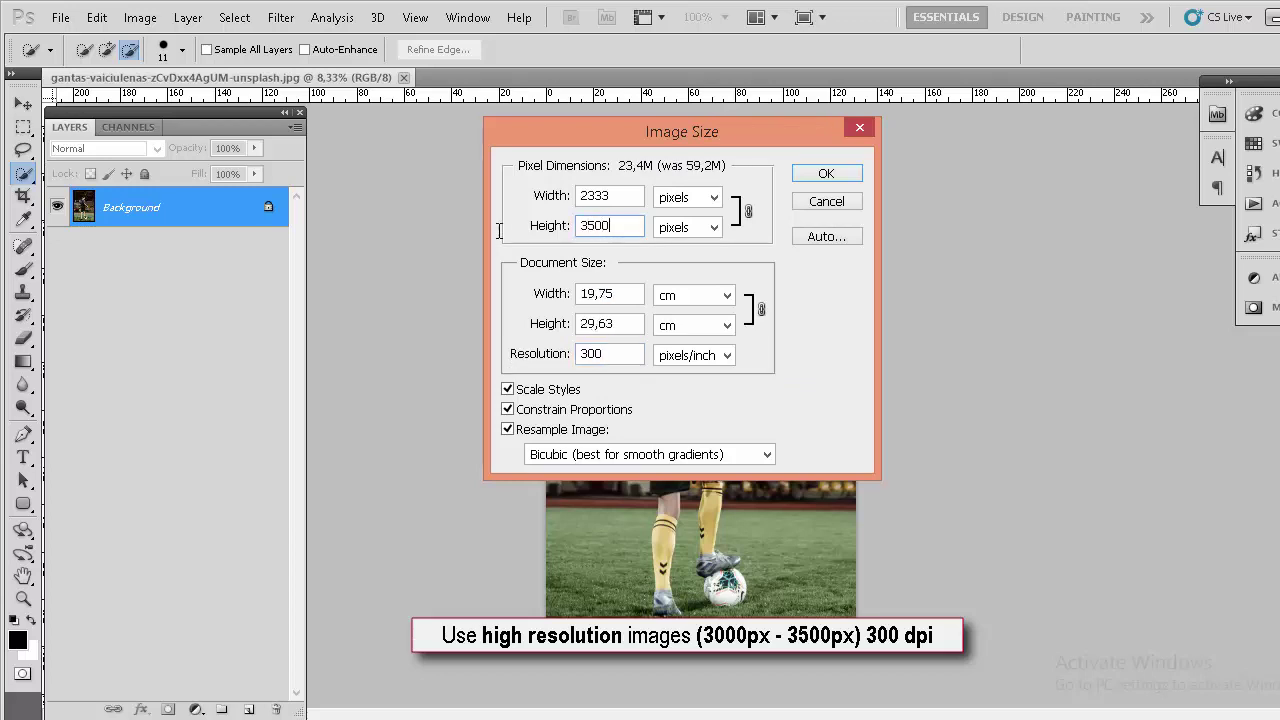
left_click(822, 173)
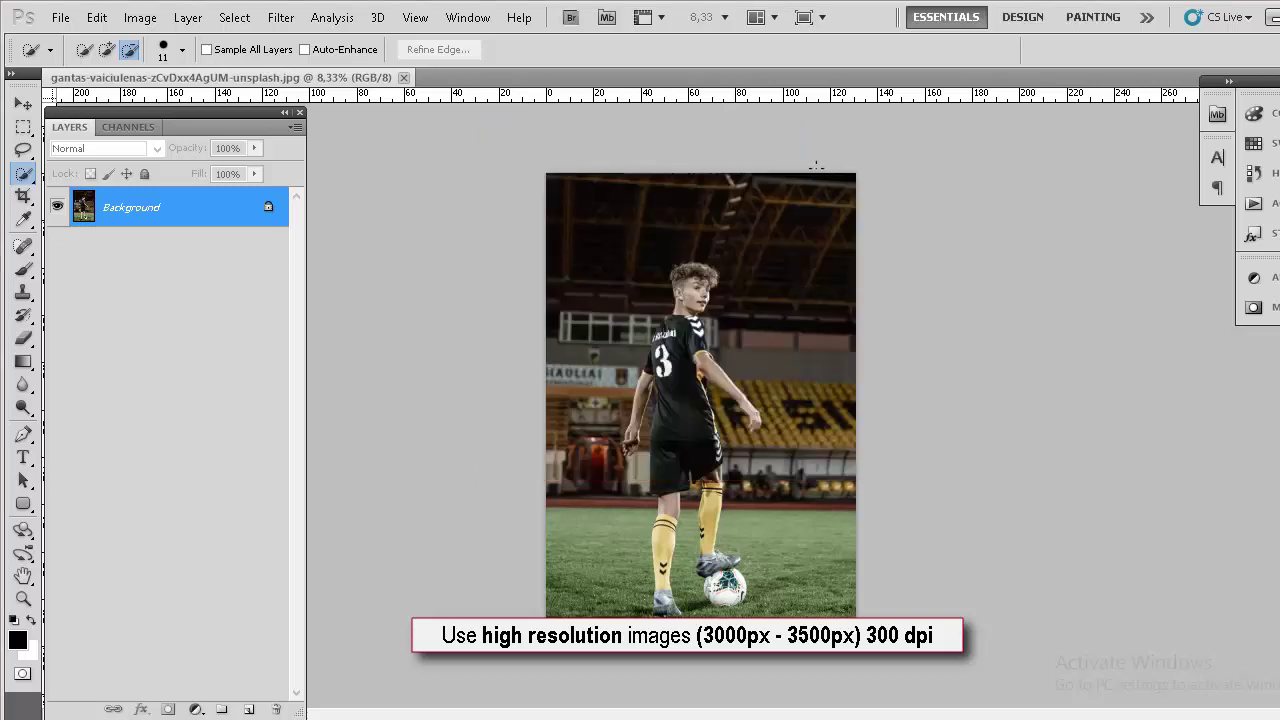
Step: View the Layers Panel Options and close them unchanged
scroll(635, 500, "up", 3)
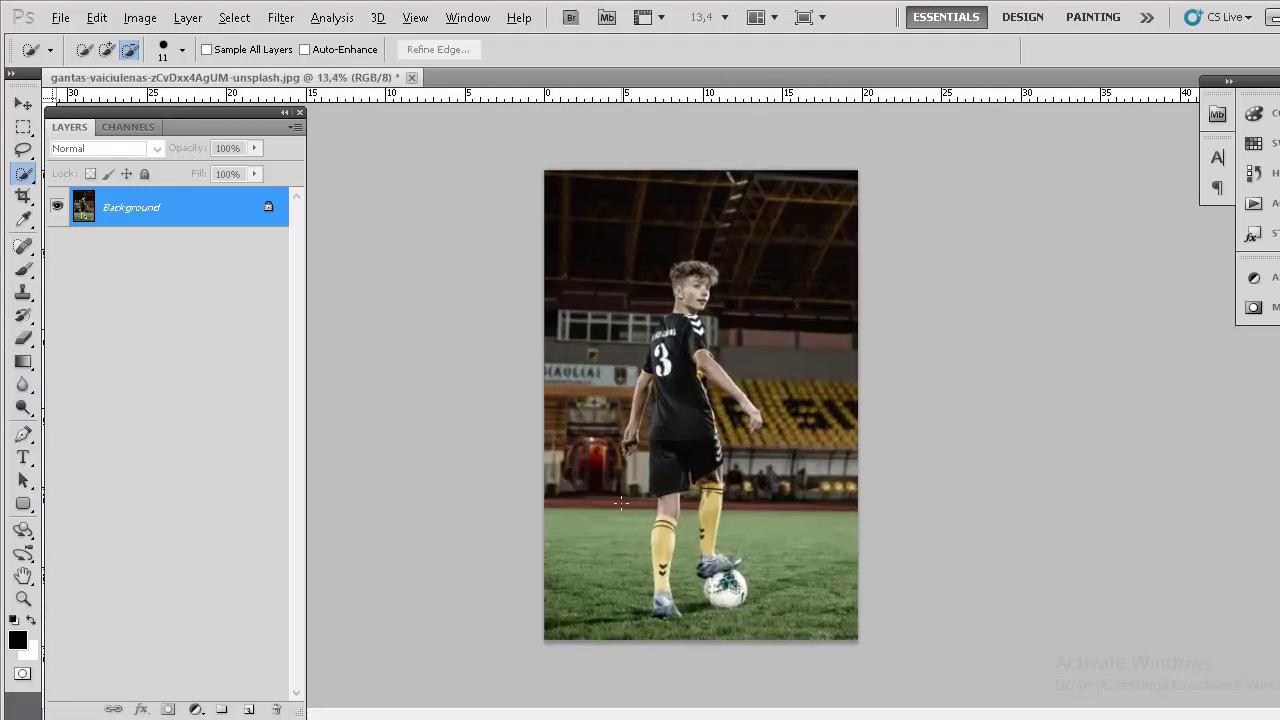
left_click(297, 126)
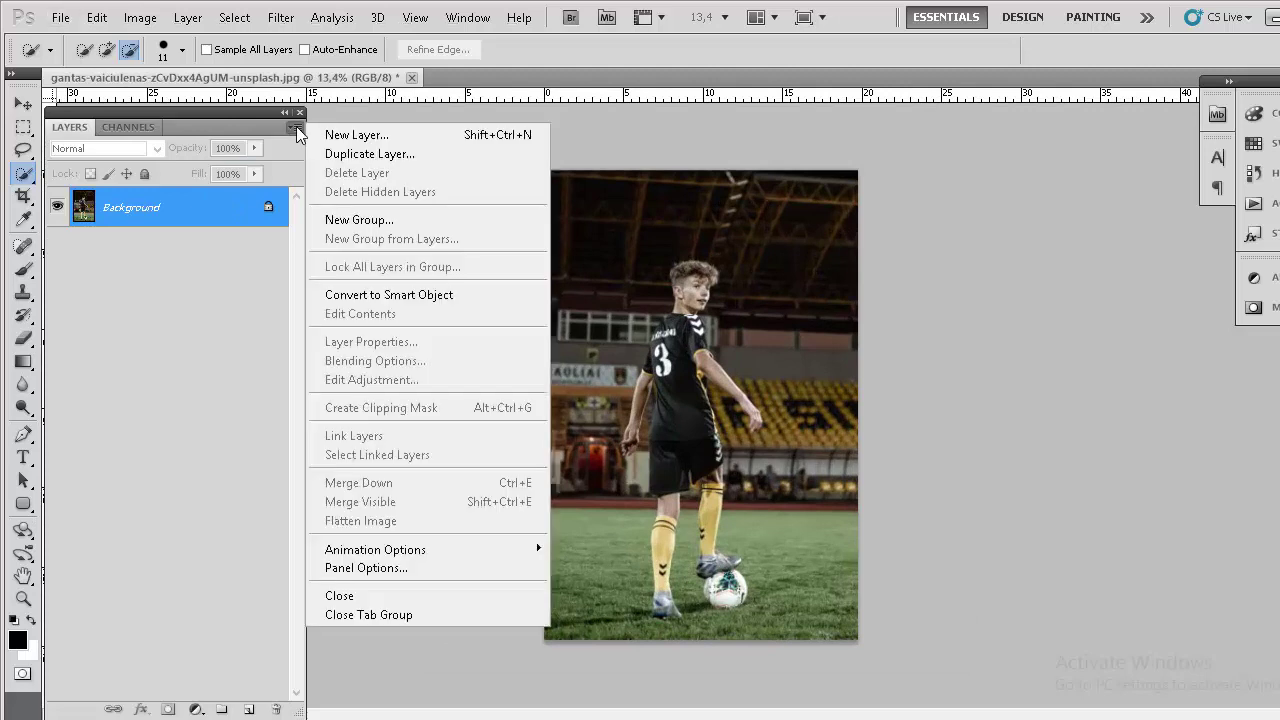
left_click(400, 568)
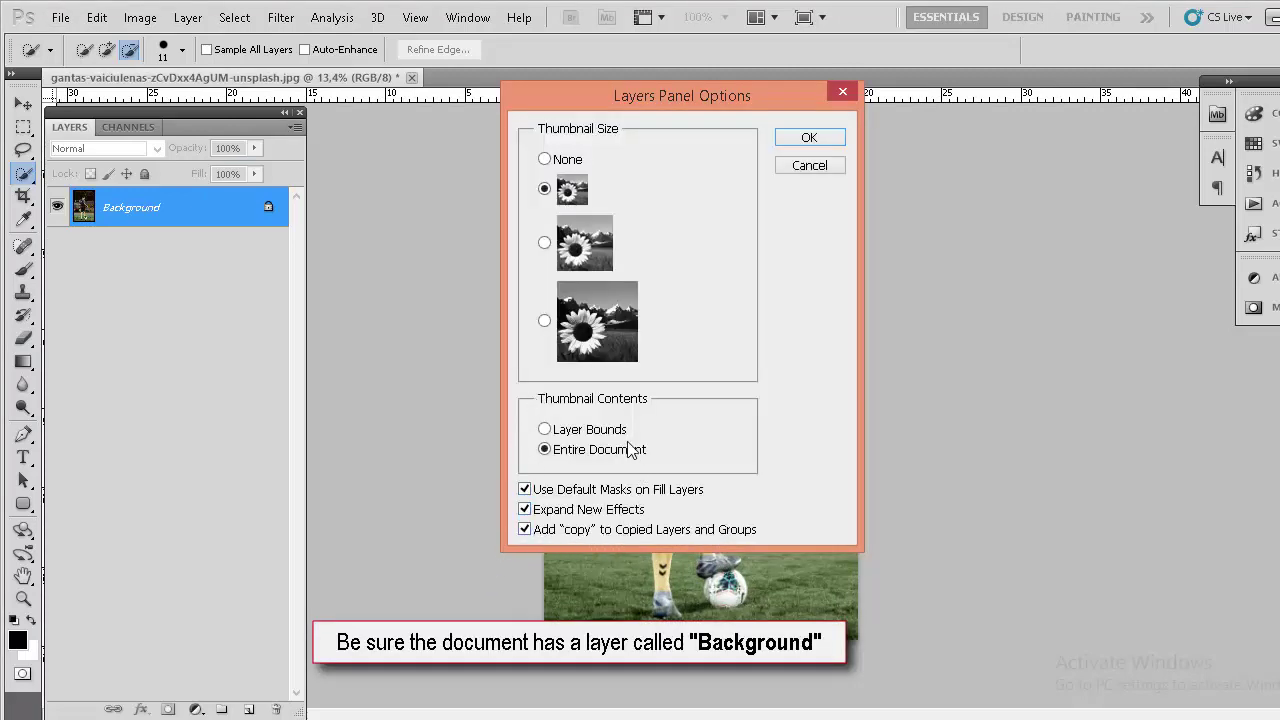
left_click(805, 137)
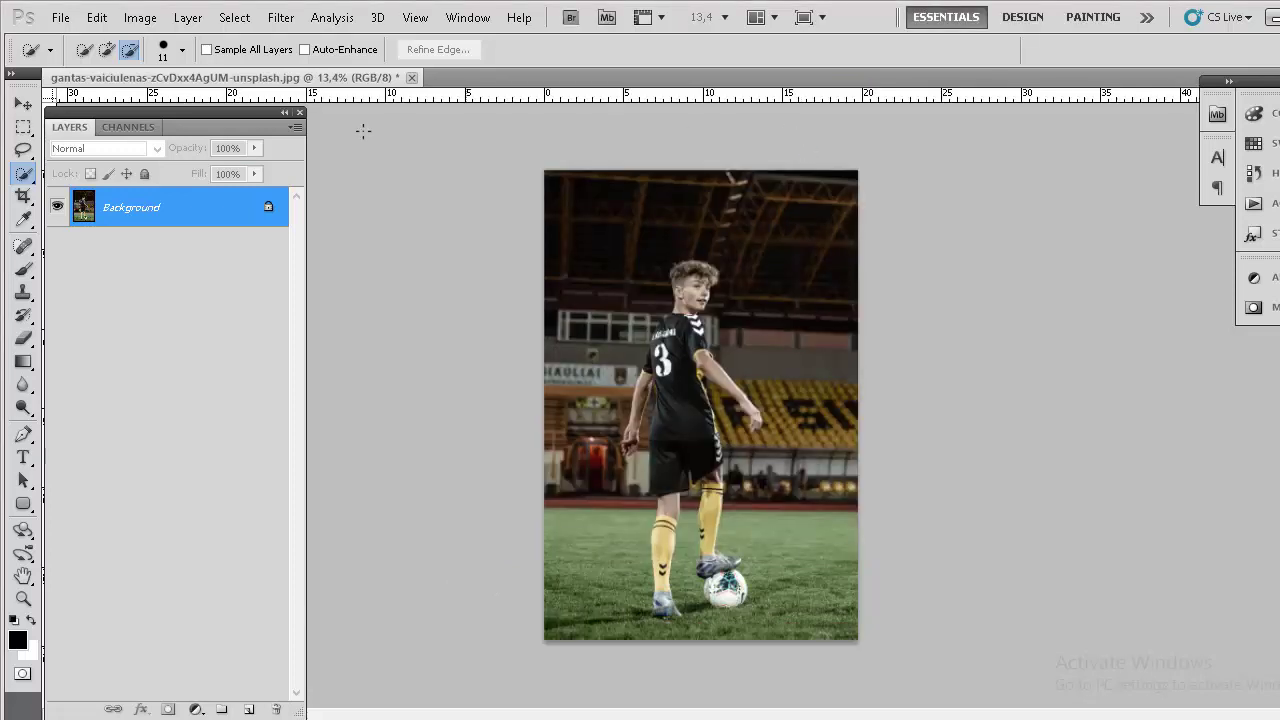
Step: Load Techno Grunge Brushes.abr from Techno effect > Main File through the brush Preset Manager
left_click(24, 270)
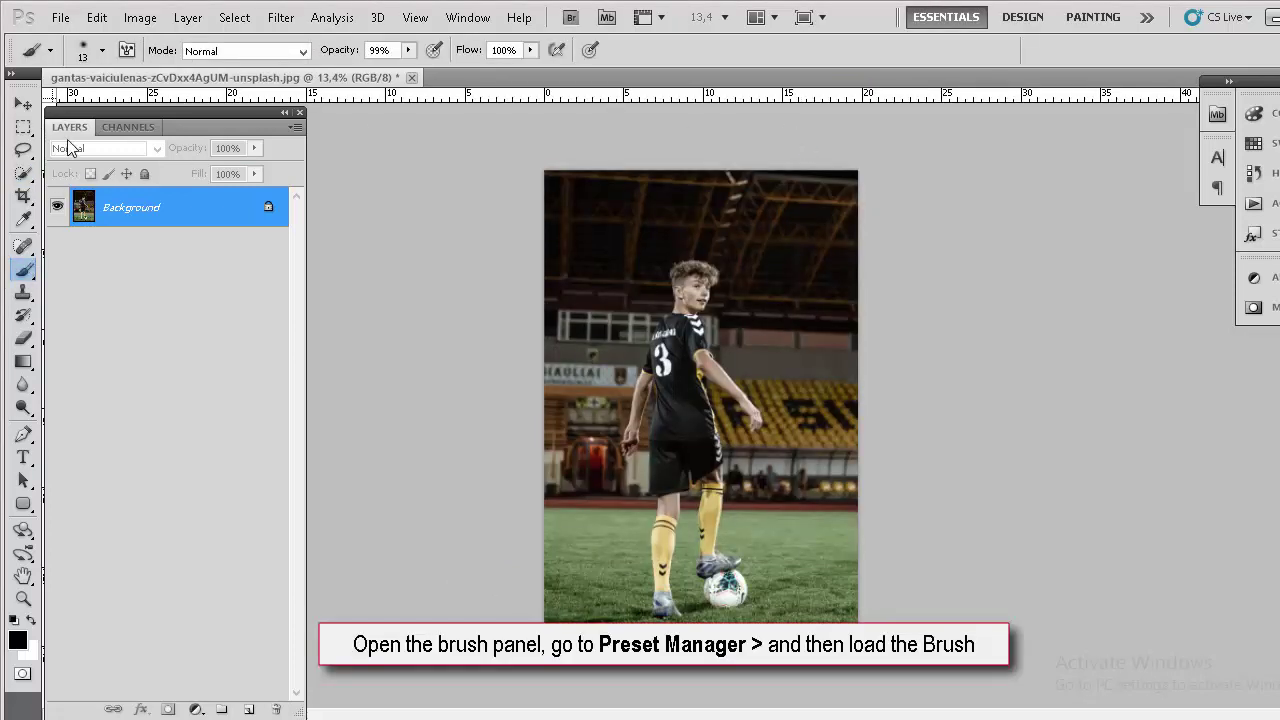
left_click(102, 50)
left_click(252, 85)
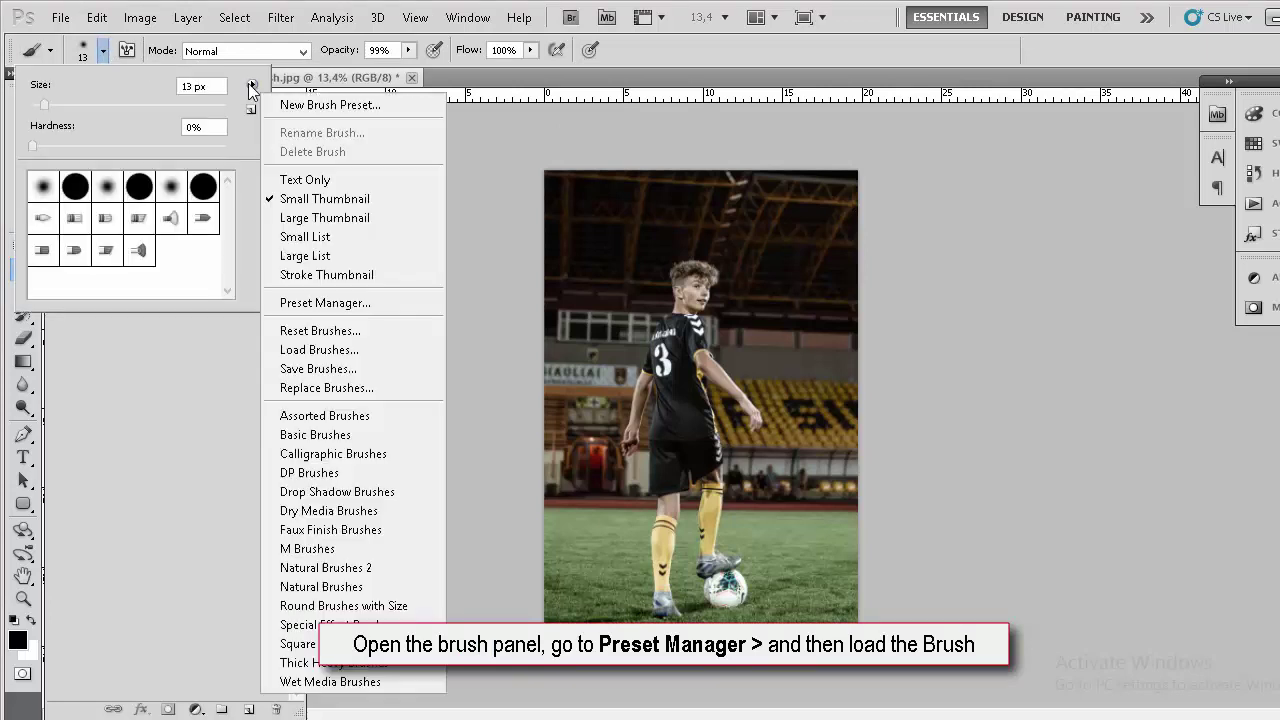
left_click(354, 306)
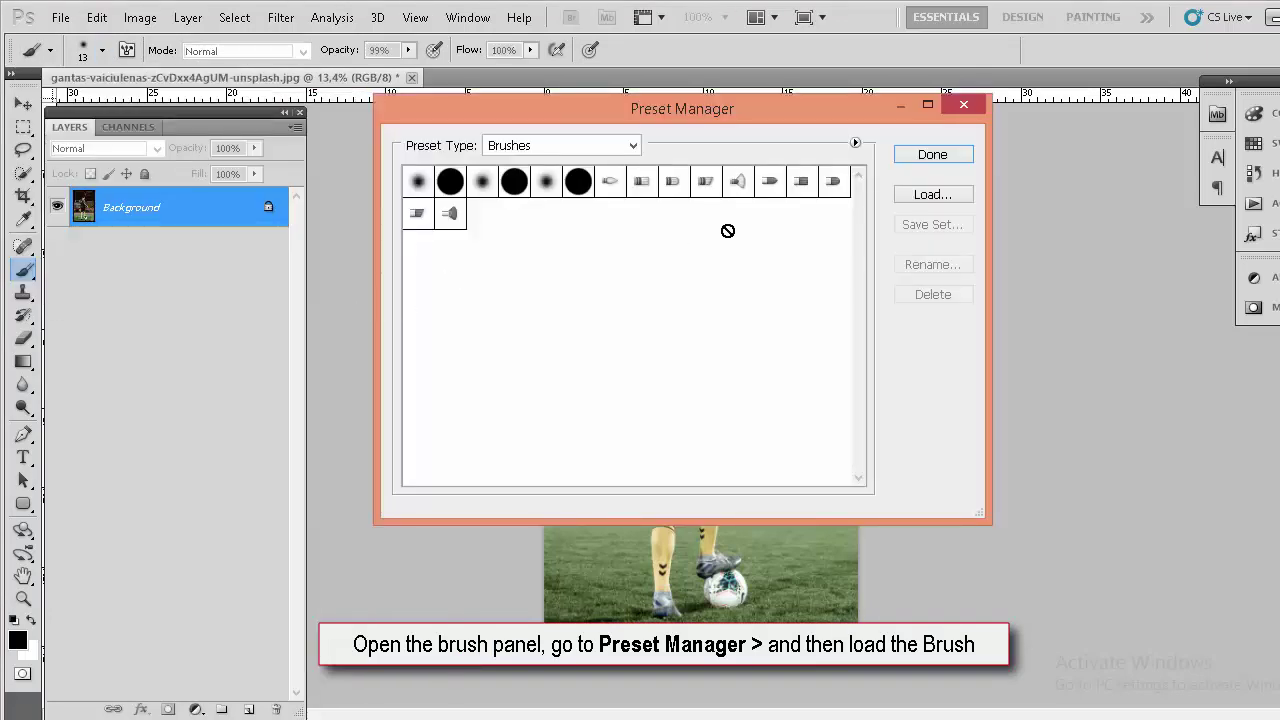
left_click(906, 196)
left_click(626, 80)
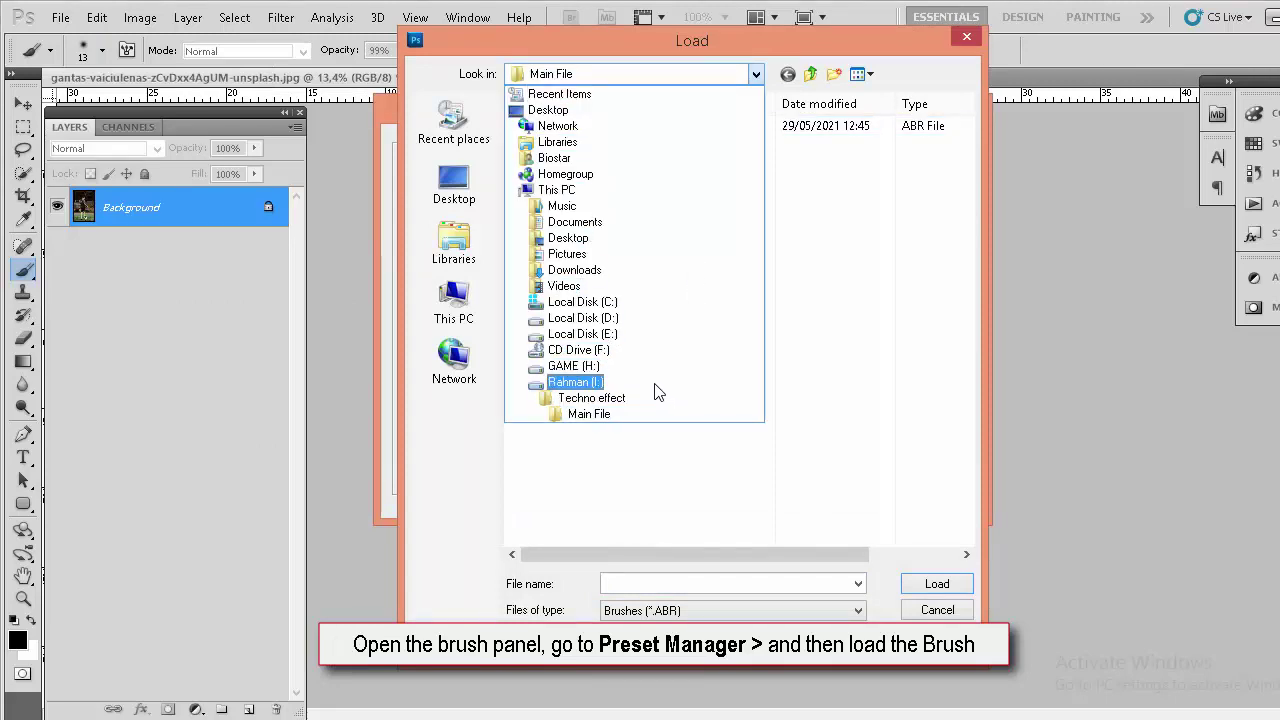
left_click(631, 398)
double_click(768, 200)
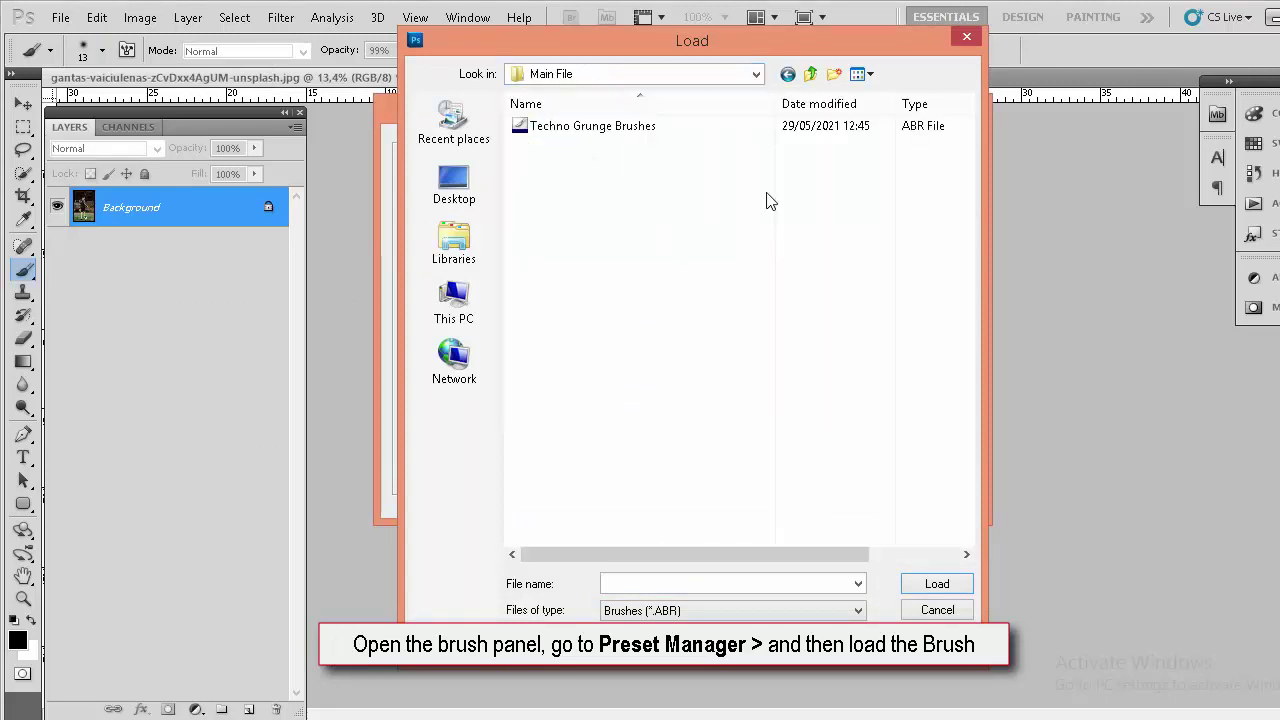
left_click(586, 130)
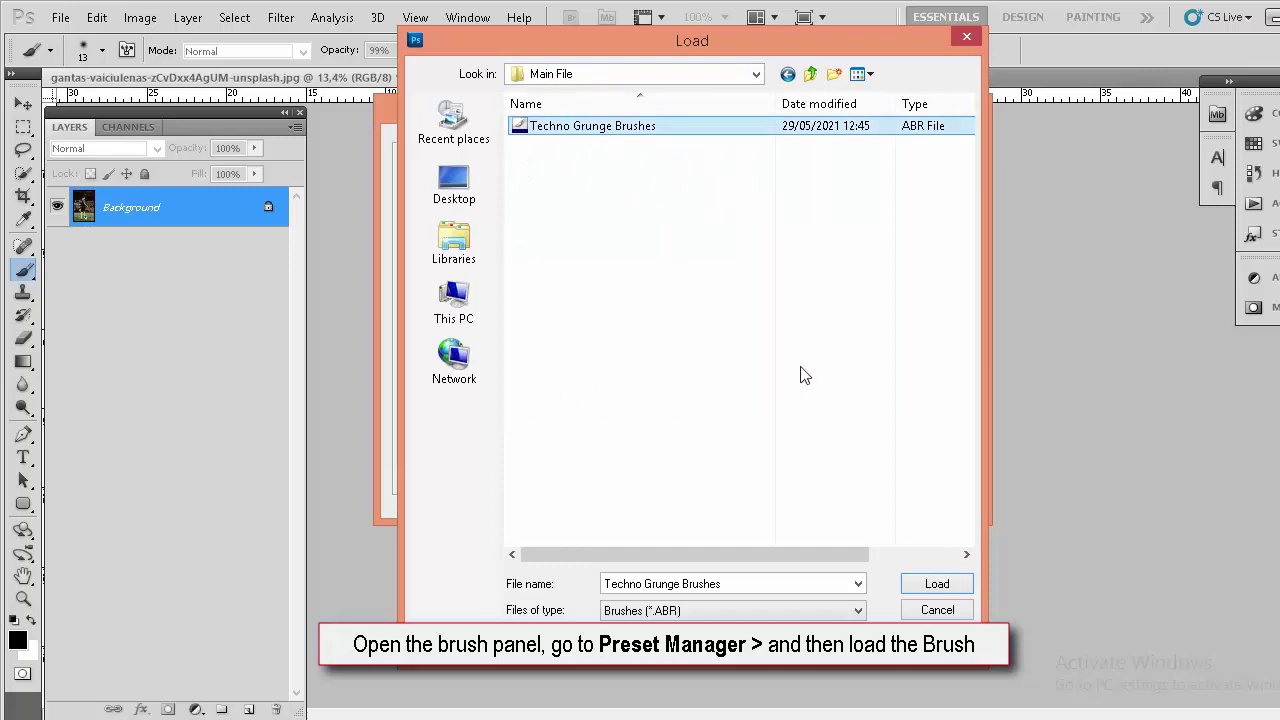
left_click(944, 584)
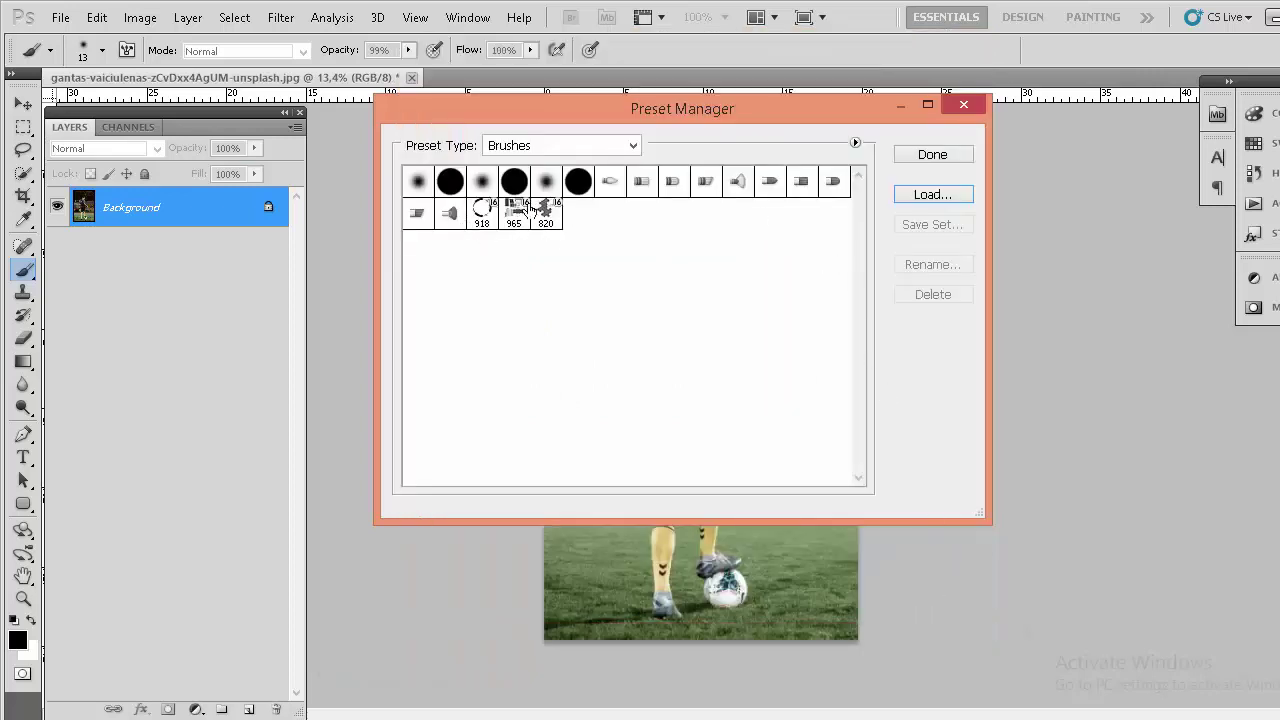
left_click(910, 154)
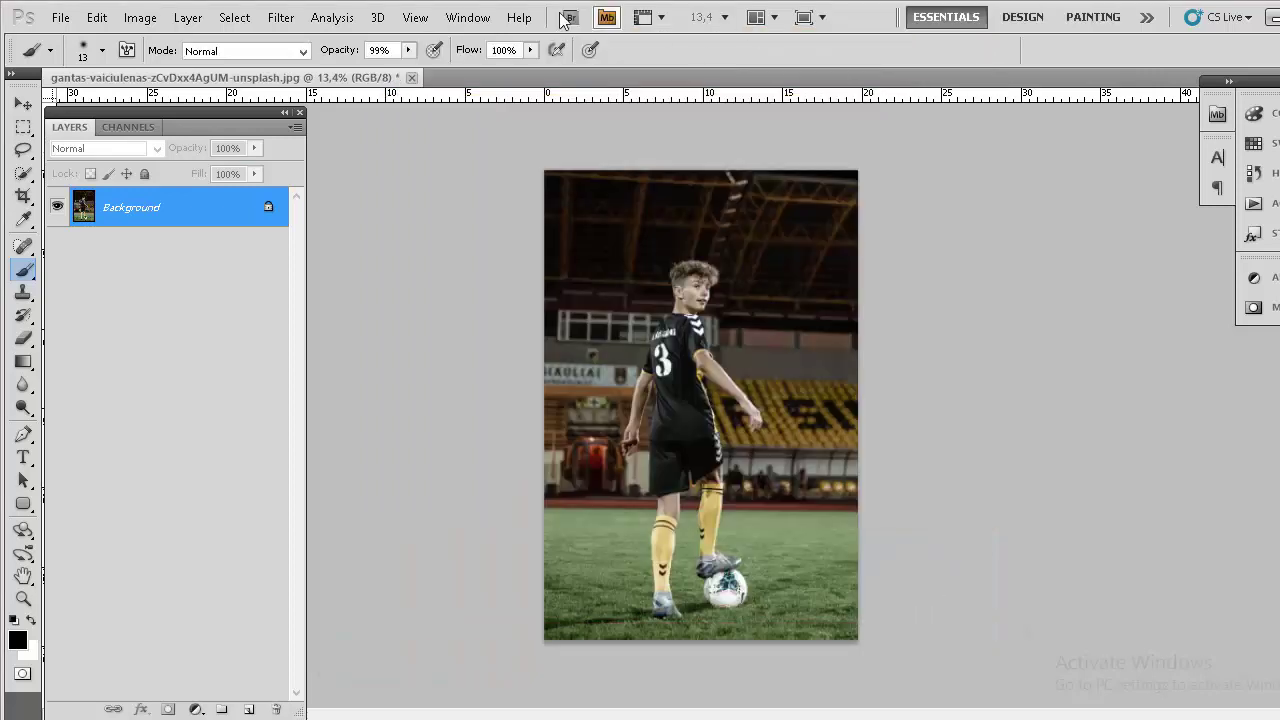
left_click(466, 18)
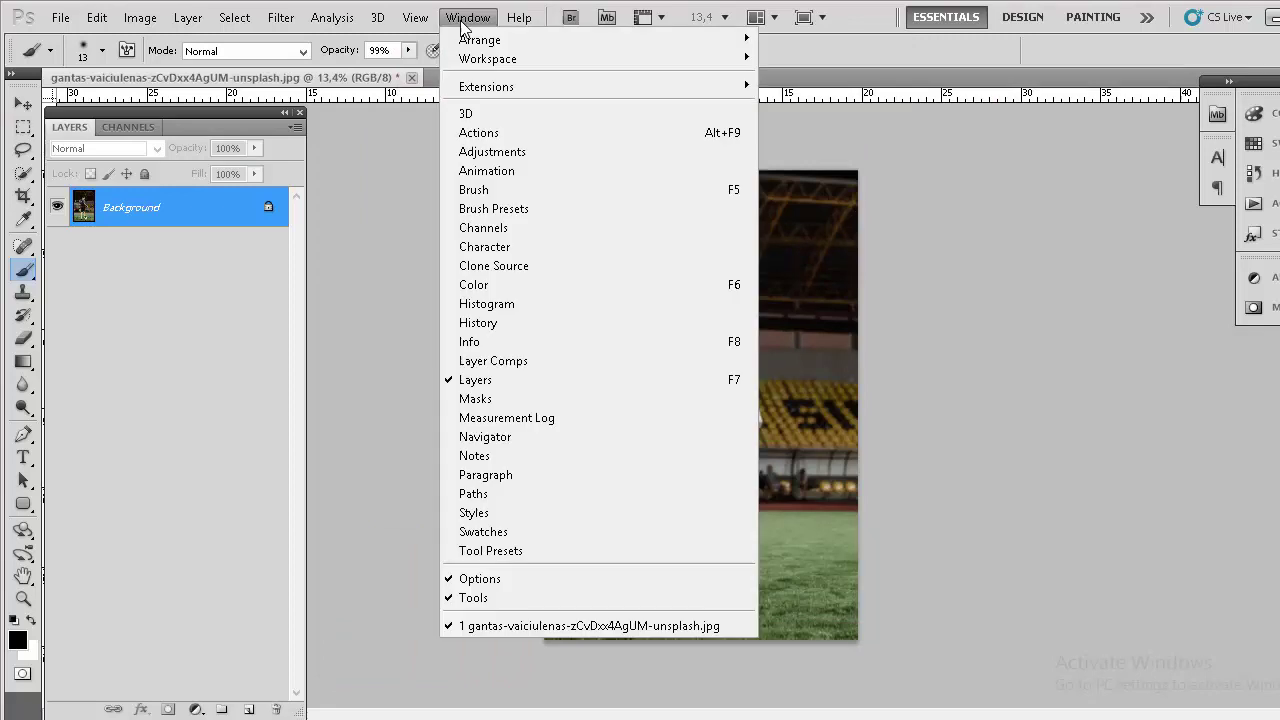
Step: Load the Techno Effect Photoshop Action file from Techno effect > Main File and select Action Techno Effect
left_click(478, 132)
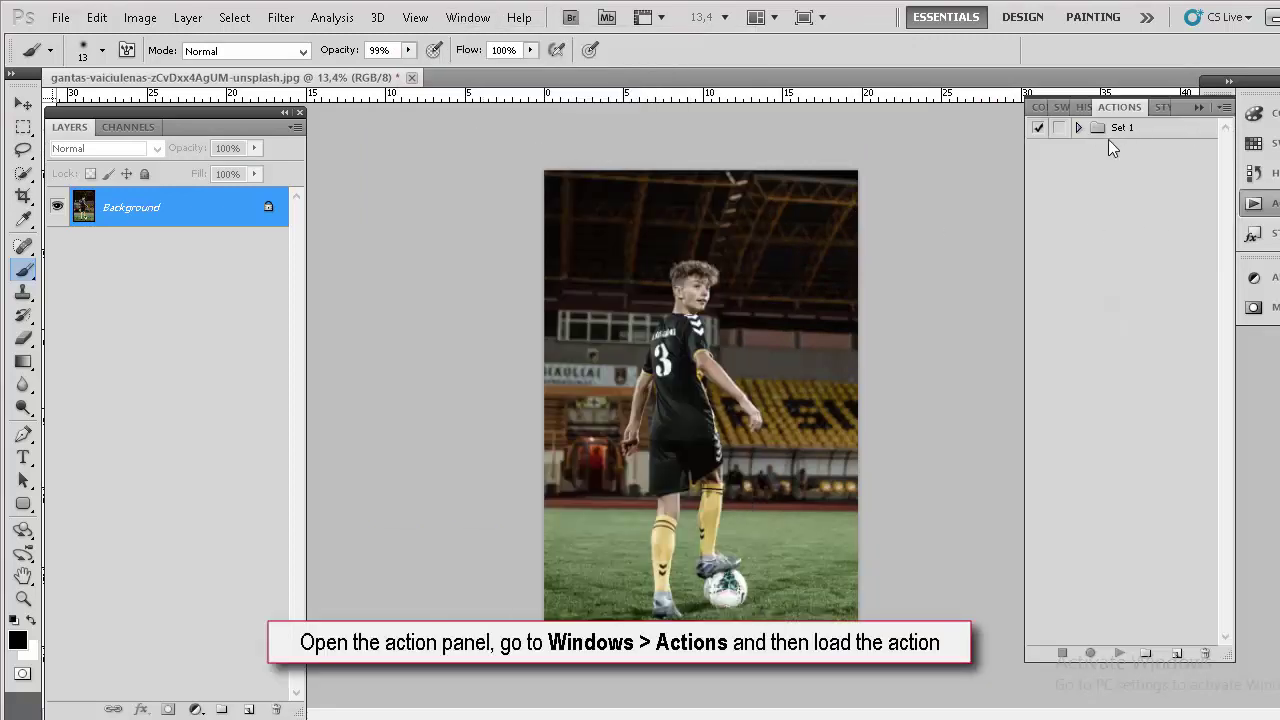
left_click(1216, 110)
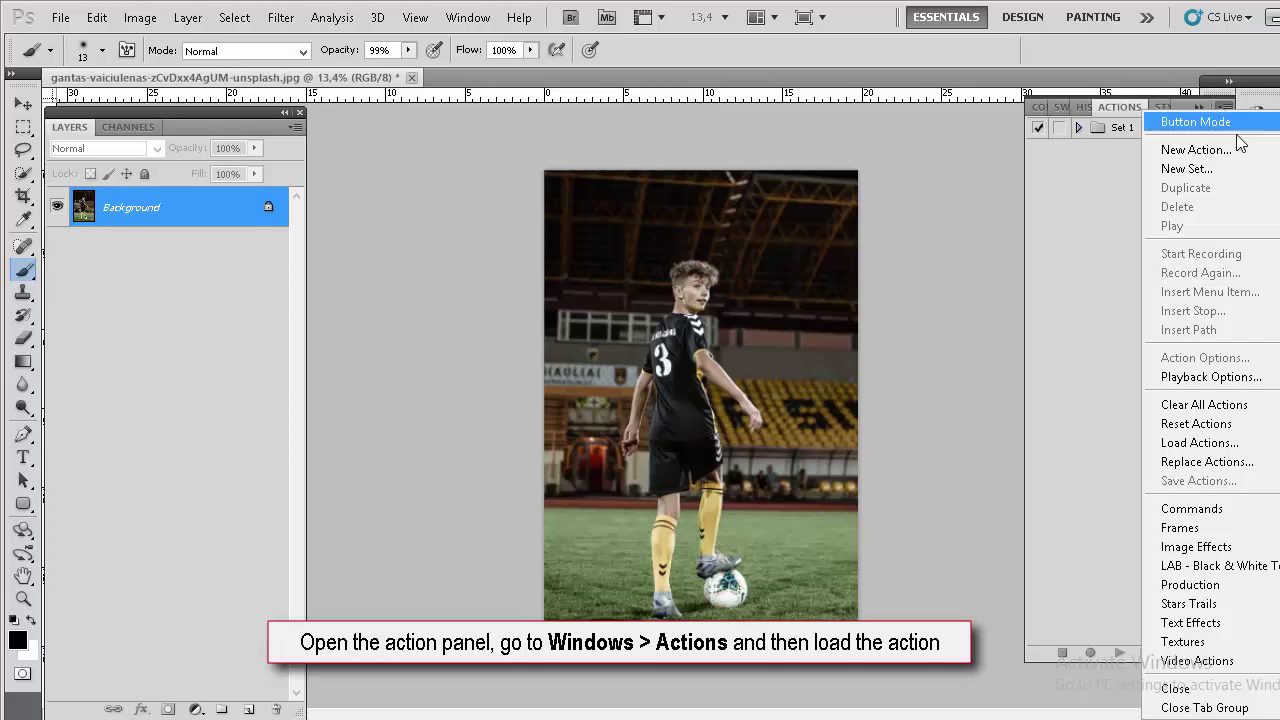
left_click(1222, 443)
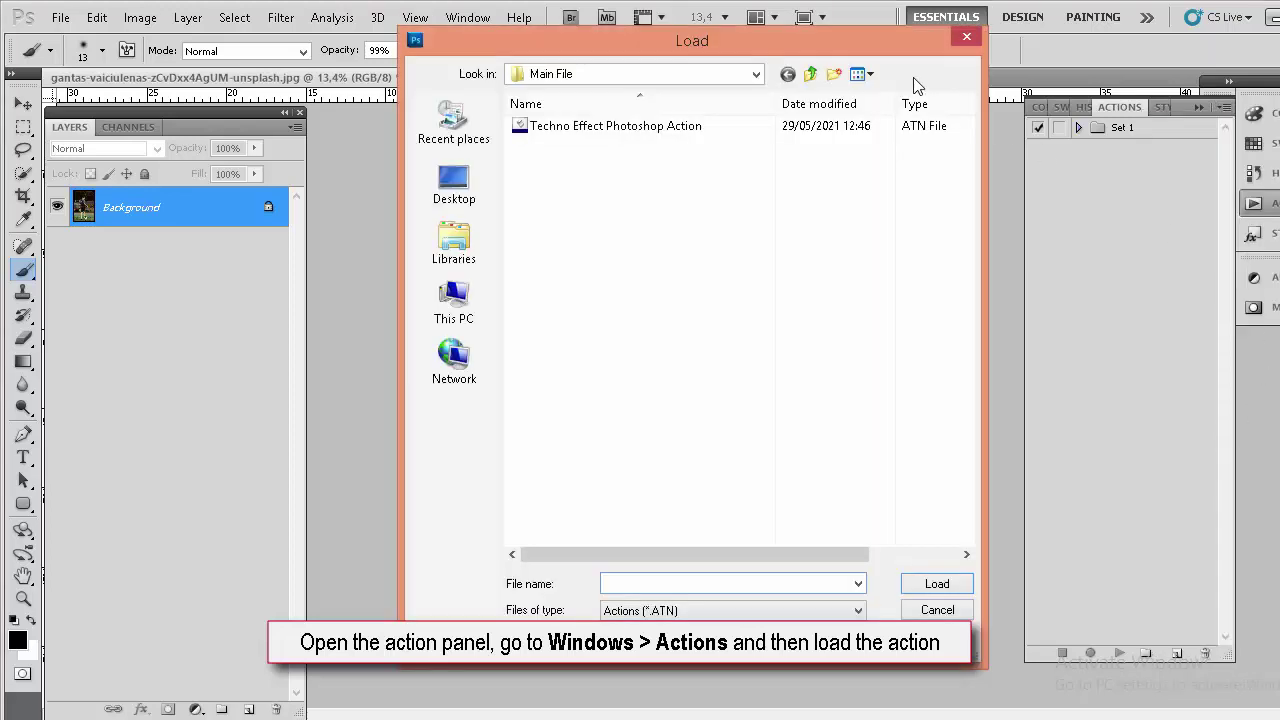
left_click(680, 76)
left_click(595, 398)
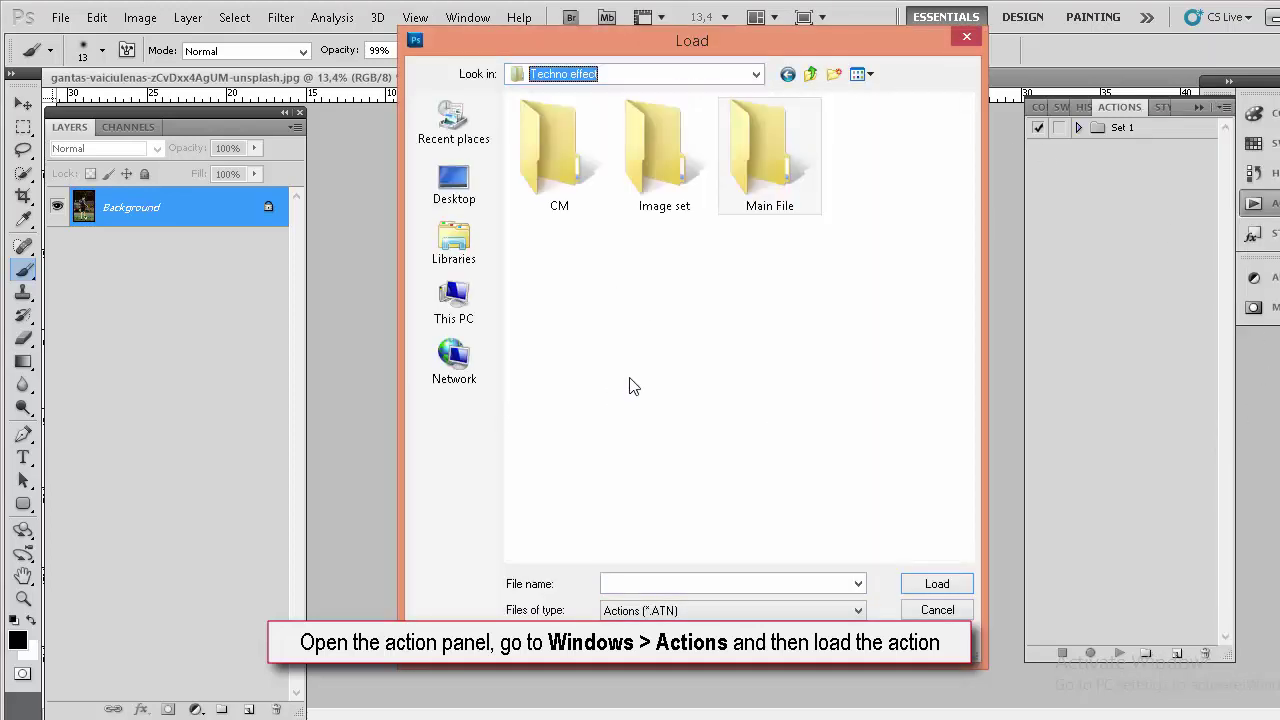
double_click(781, 203)
left_click(662, 128)
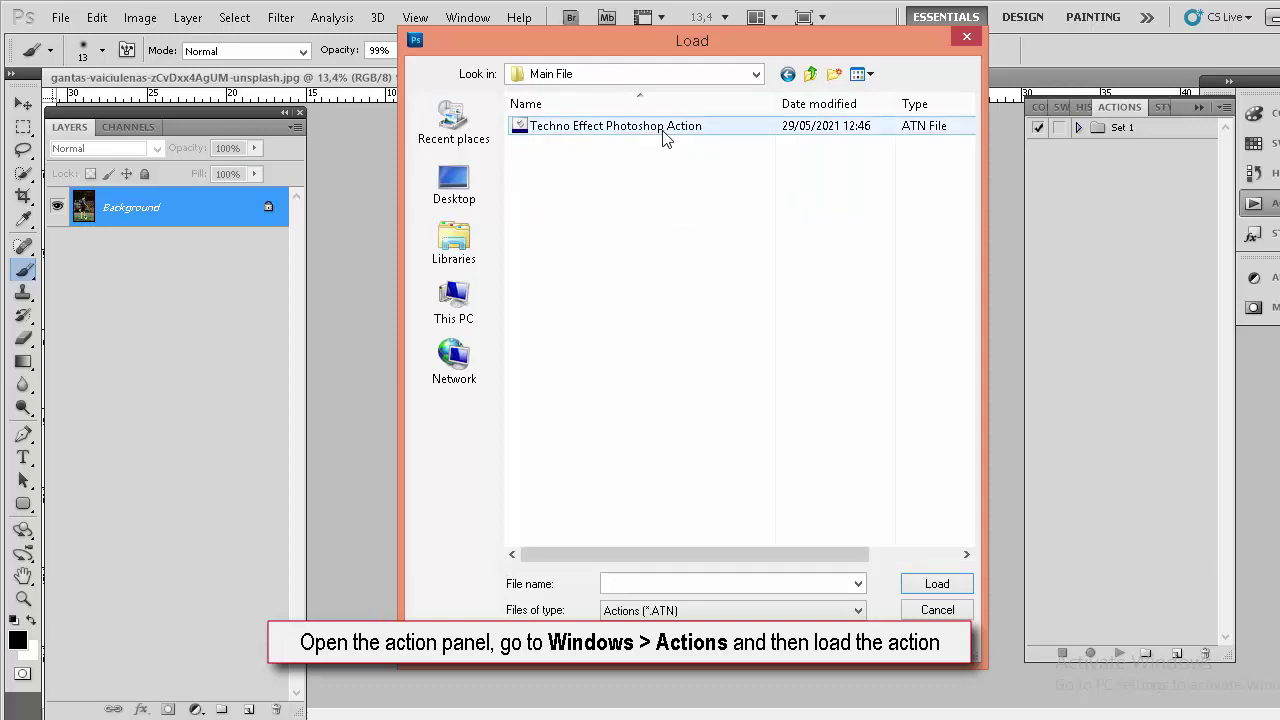
left_click(916, 586)
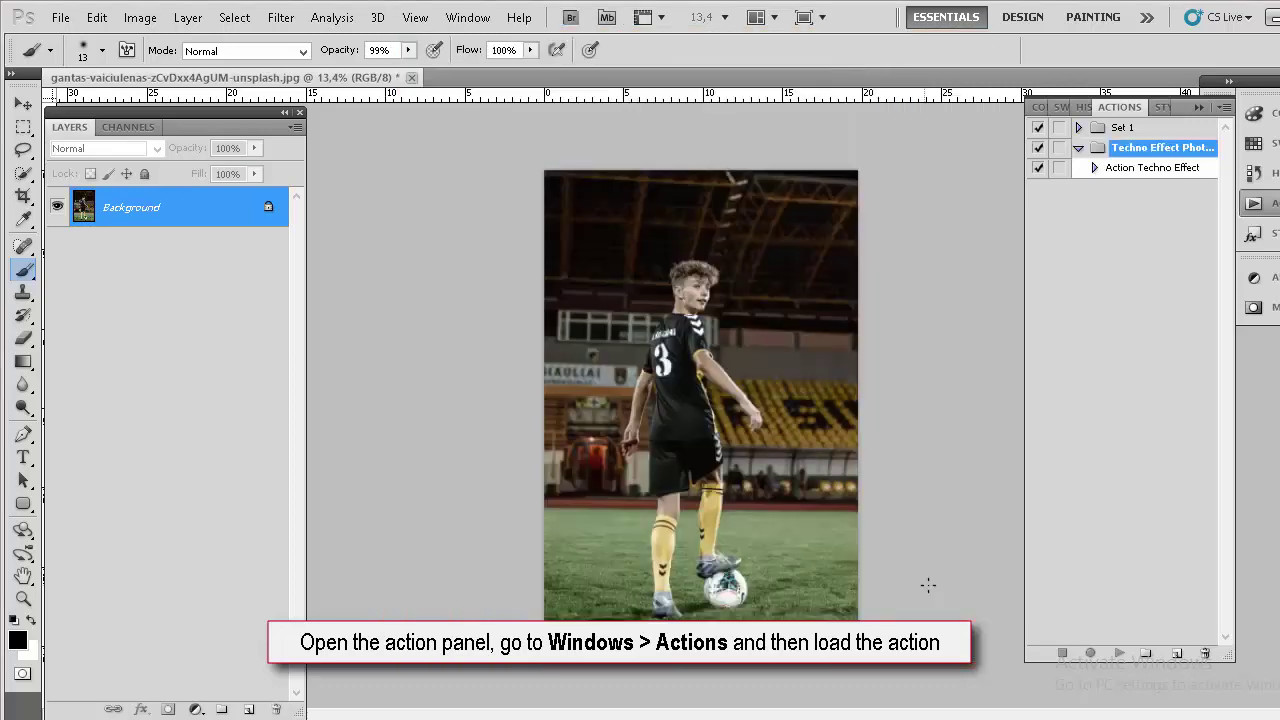
left_click(1125, 168)
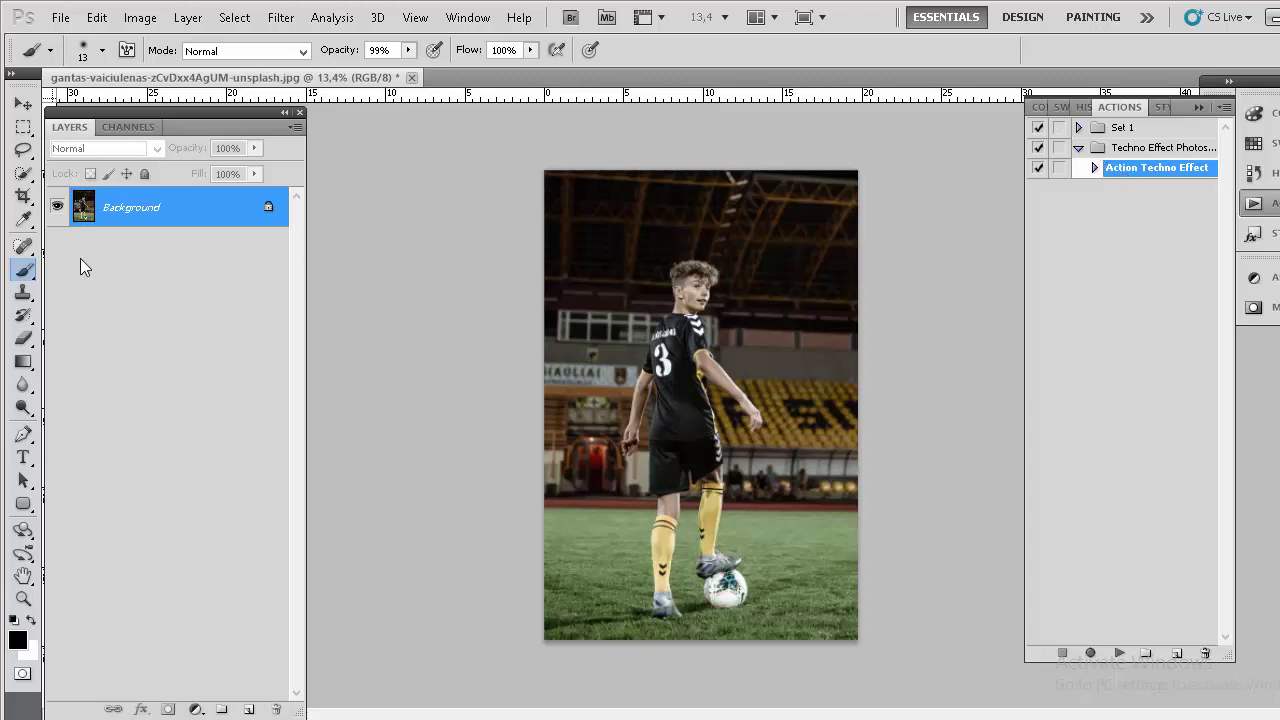
Step: Zoom in and Quick-Select the player from his chest down the leg to the ball
left_click(20, 177)
scroll(650, 408, "up", 1)
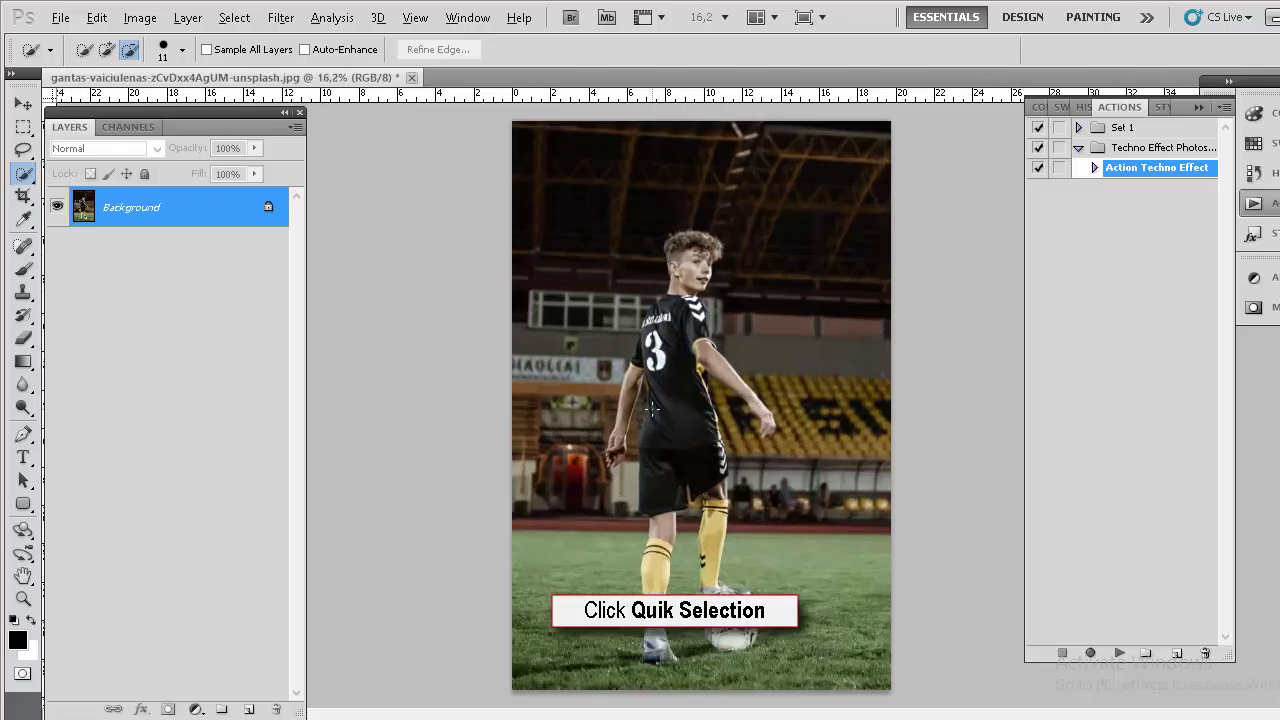
scroll(650, 400, "up", 1)
scroll(670, 320, "up", 1)
scroll(697, 228, "up", 1)
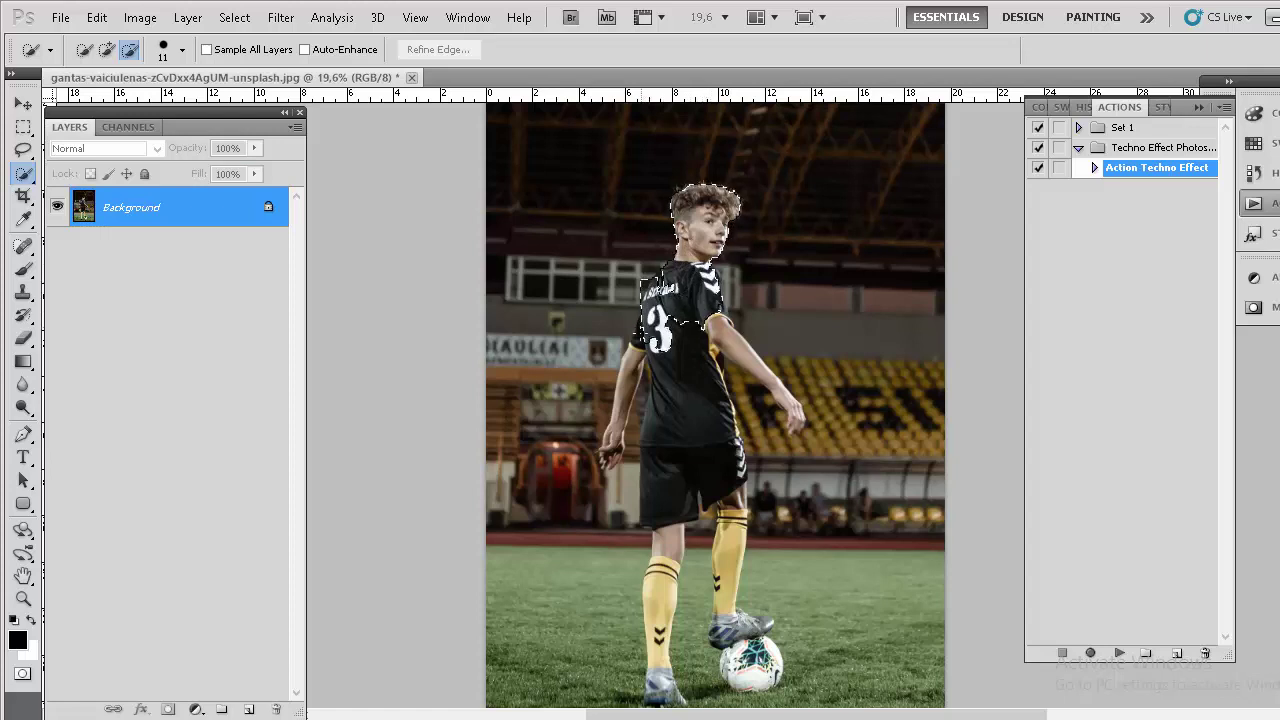
left_click_drag(688, 322, 690, 320)
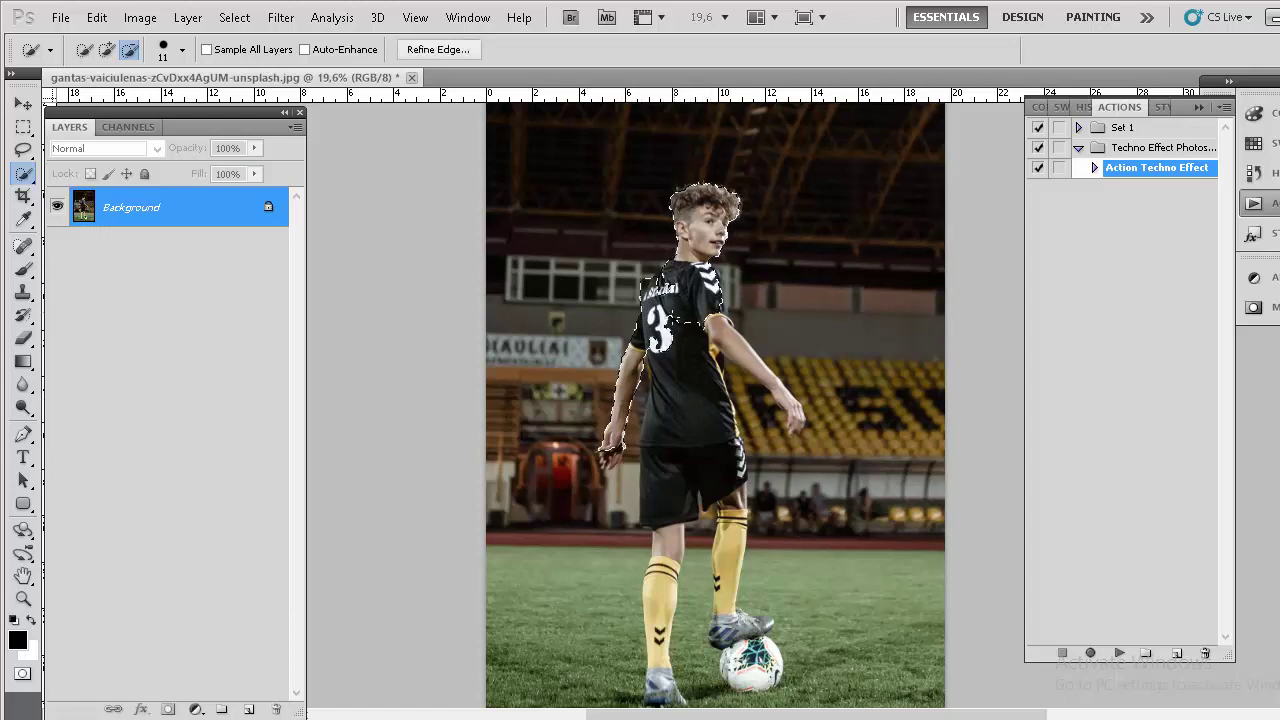
left_click(108, 52)
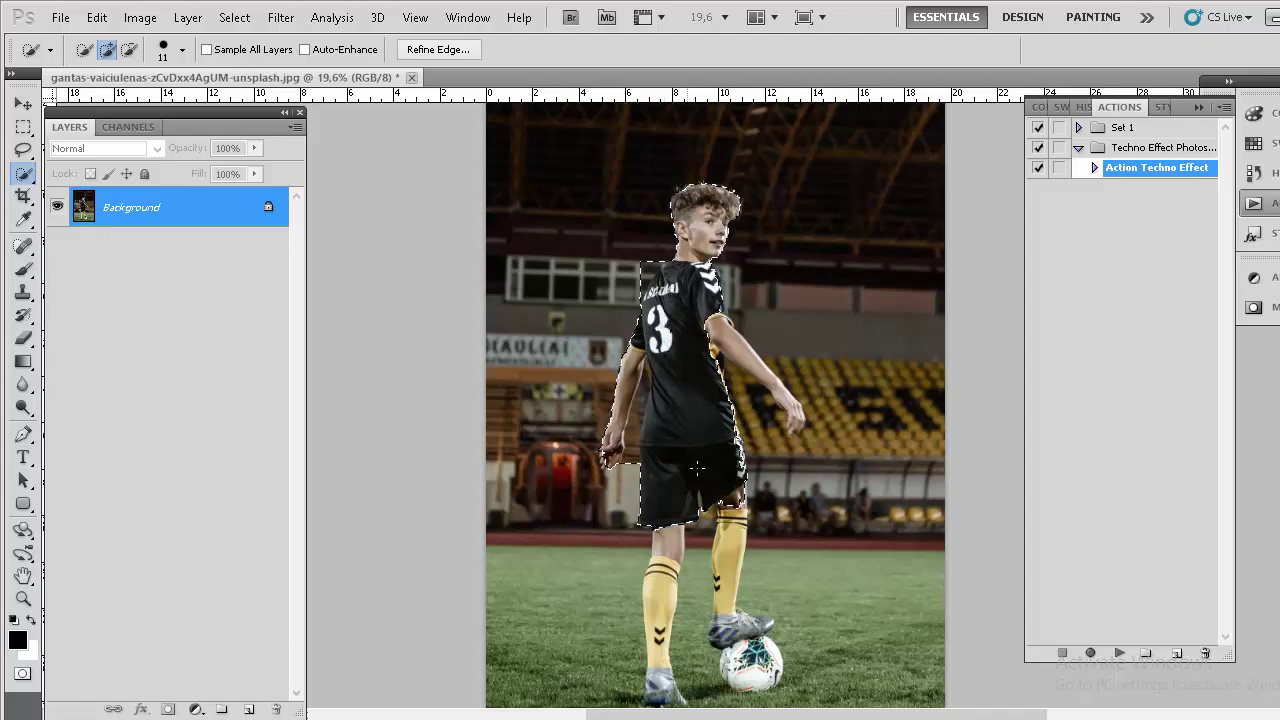
mouse_move(718, 515)
left_mouse_down()
mouse_move(740, 635)
mouse_move(760, 612)
left_mouse_up()
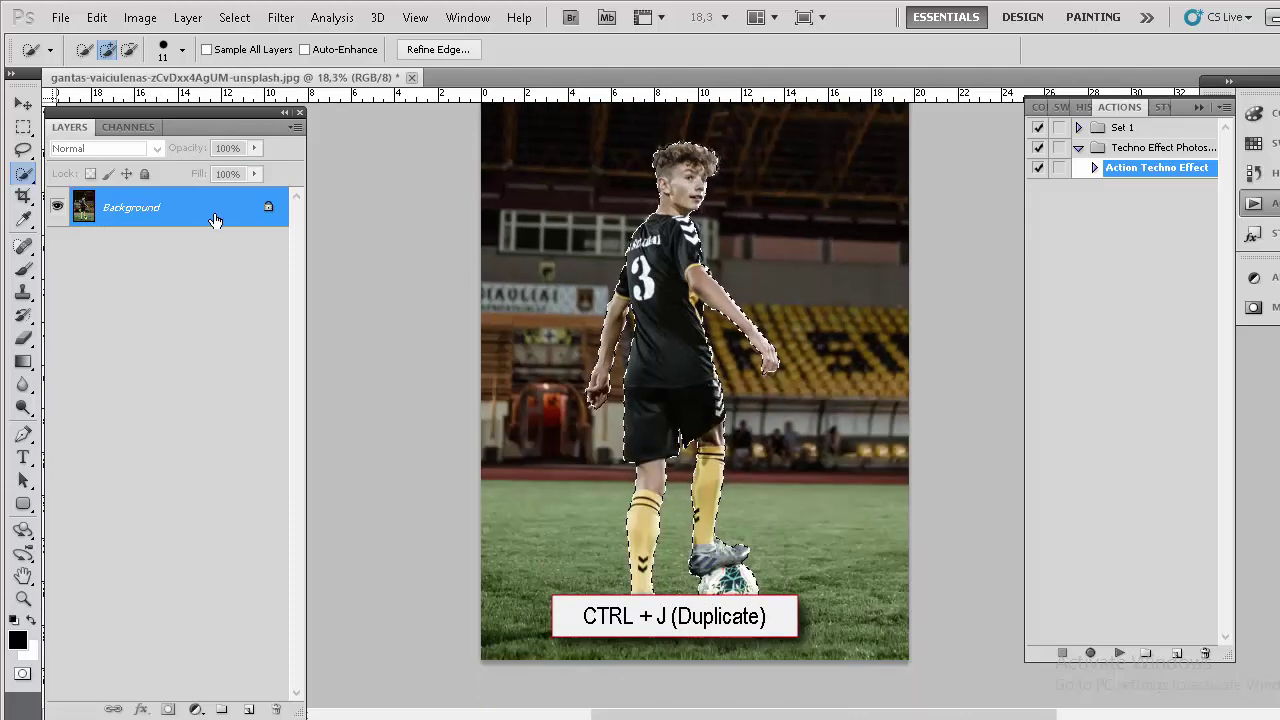
Step: Copy the player onto Layer 1 with Ctrl+J and reload his outline as a selection
key("ctrl+j")
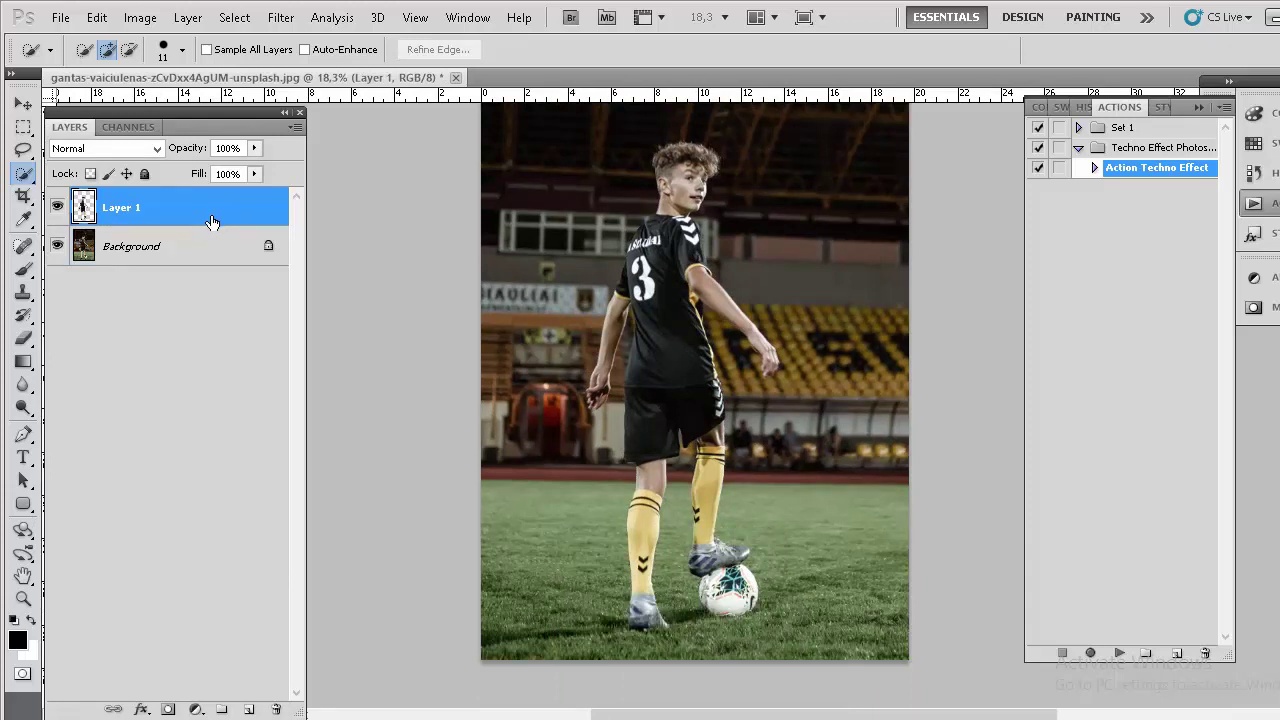
left_click(31, 128)
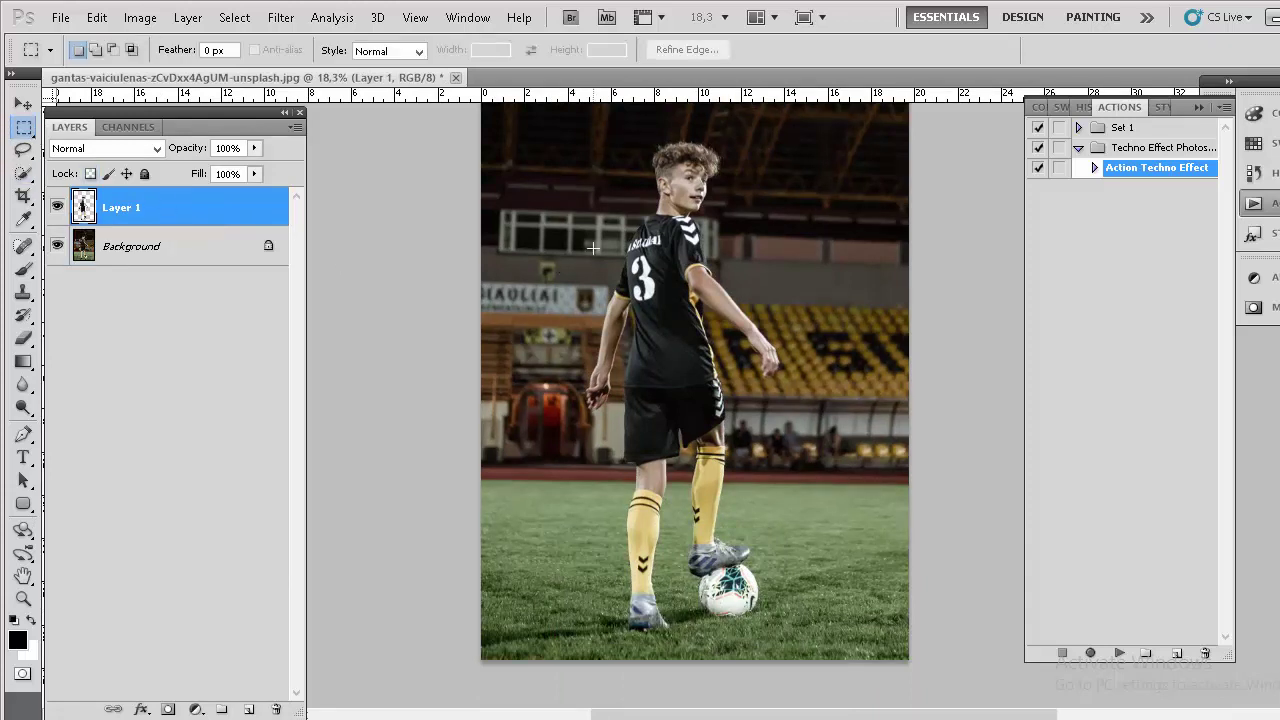
right_click(593, 247)
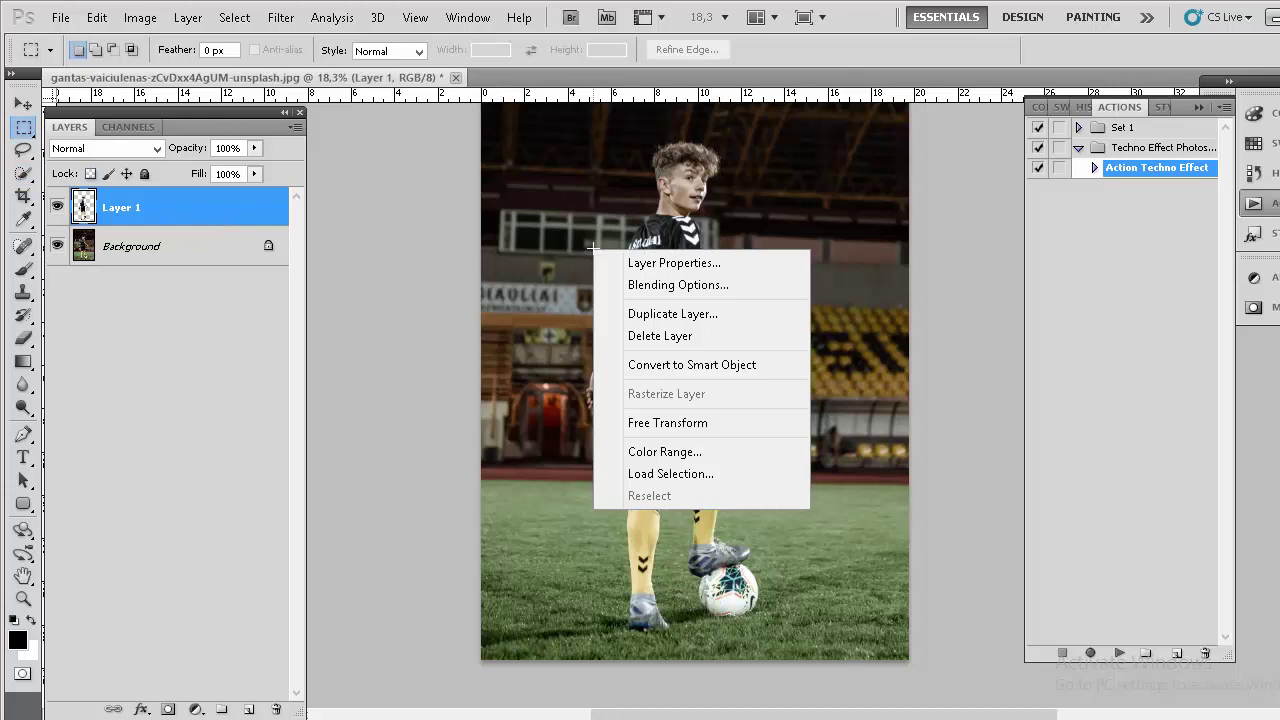
left_click(670, 474)
left_click(843, 204)
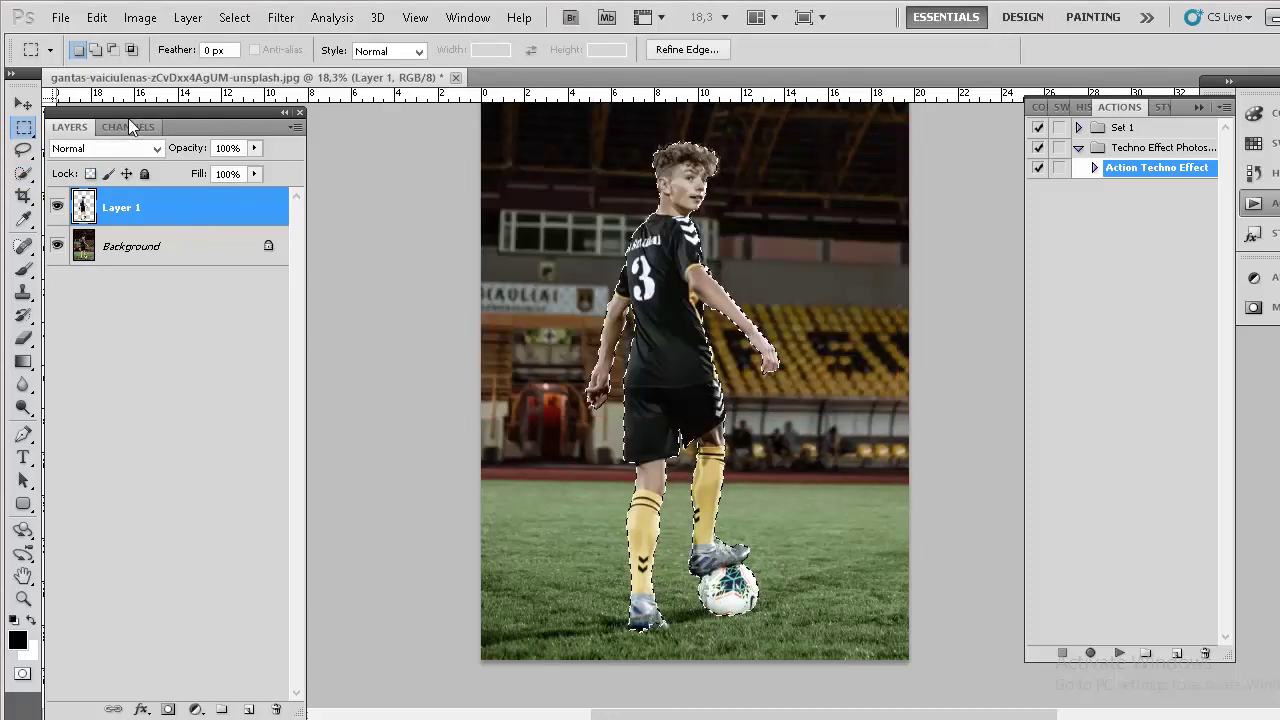
Step: Choose the Brush tool with pure red FF0000 as foreground colour
left_click(23, 269)
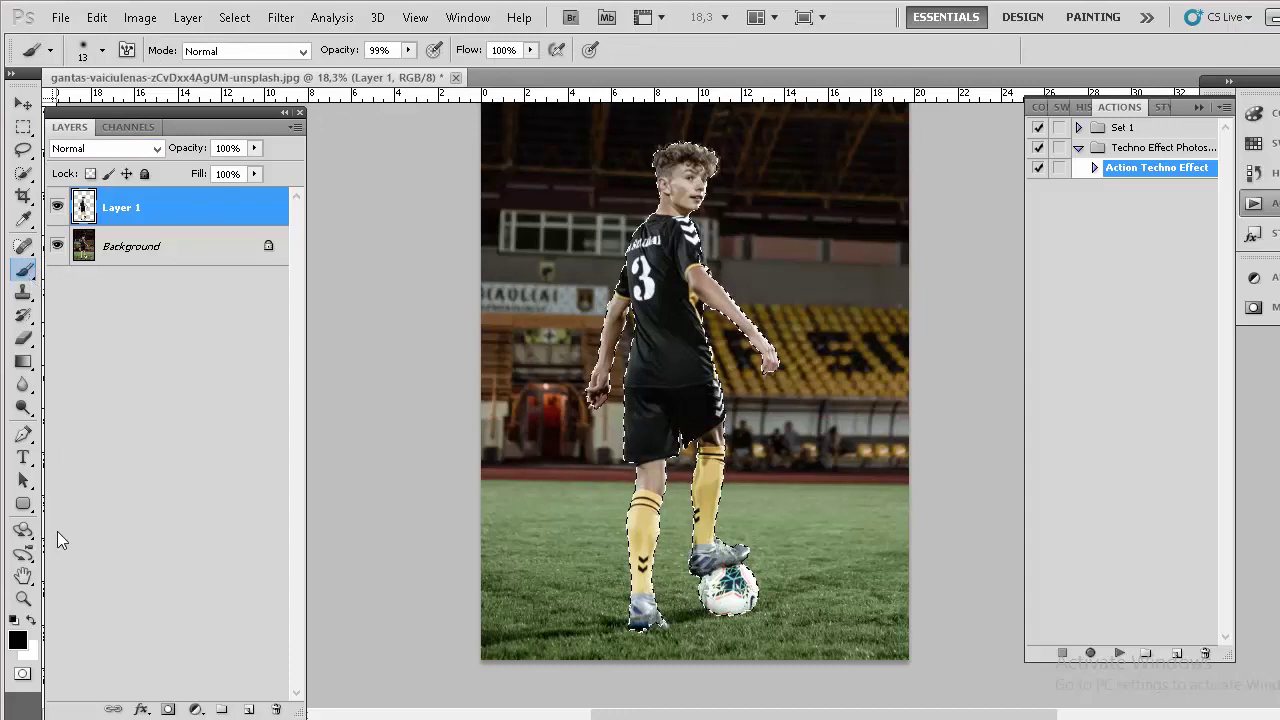
left_click(17, 640)
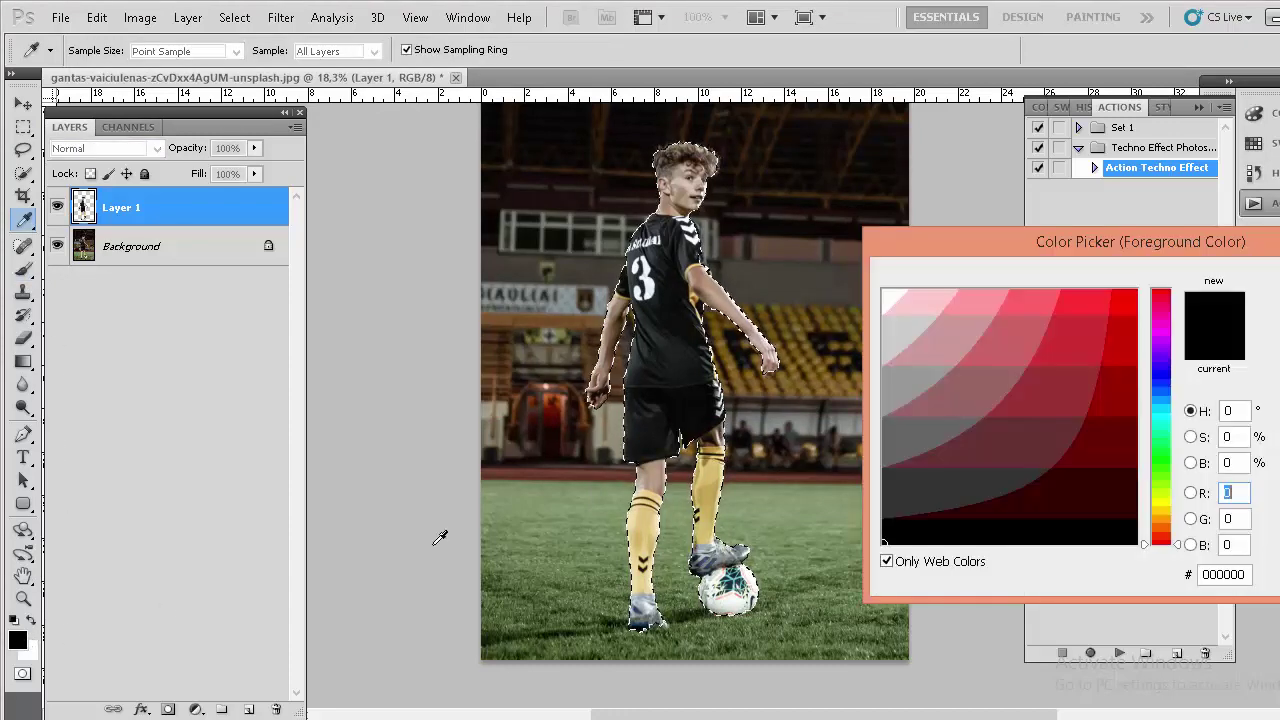
left_click(1130, 293)
Step: Enlarge the brush and paint the selected player silhouette solid red, head to feet
key("Return")
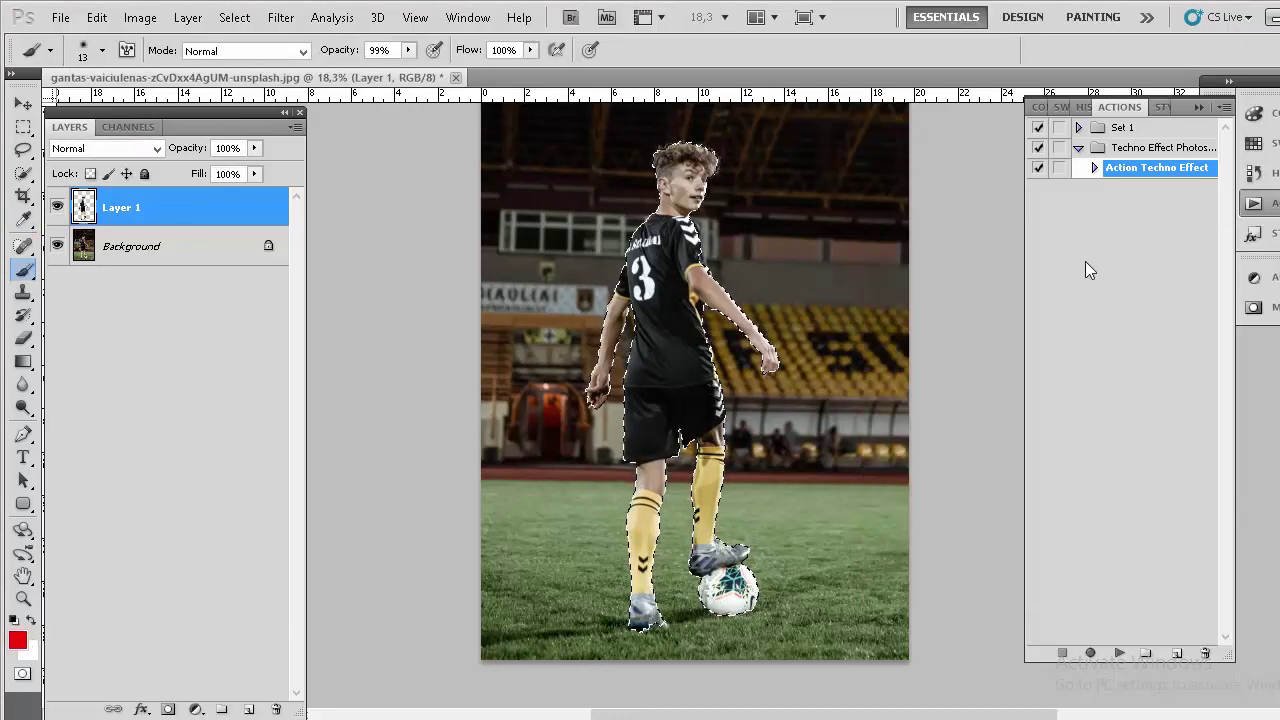
left_click(103, 50)
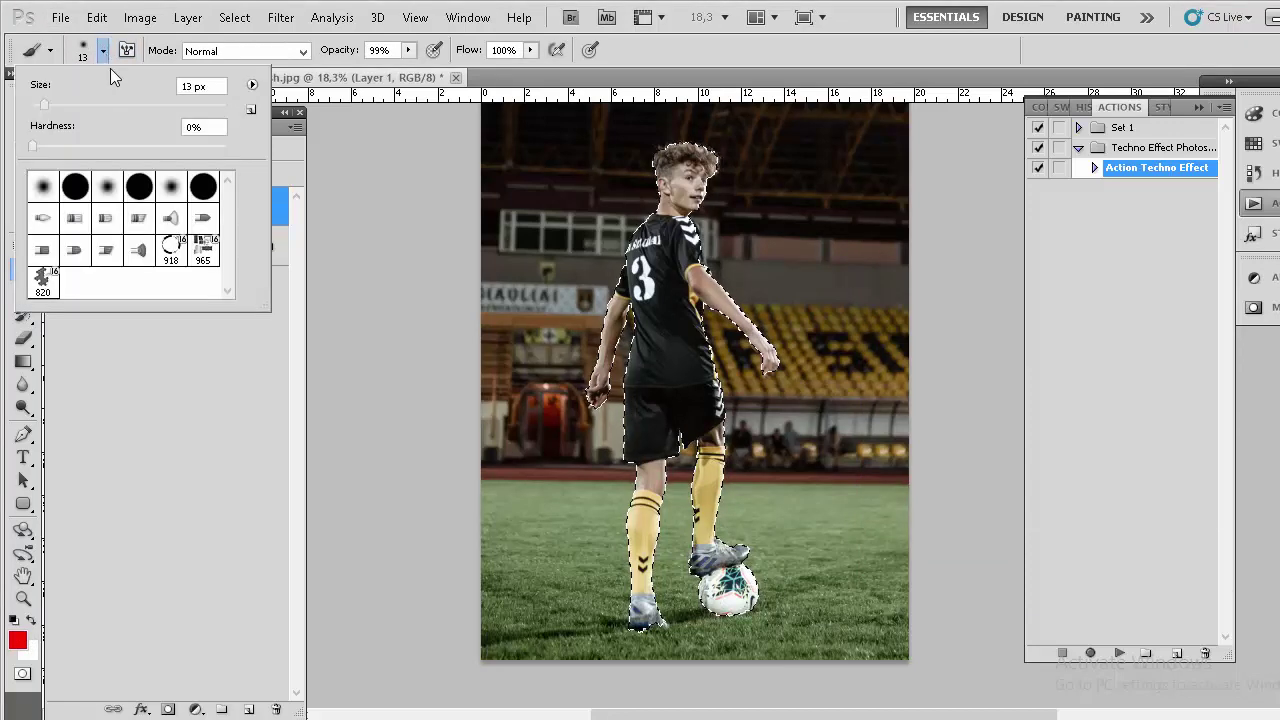
left_click_drag(43, 104, 164, 104)
mouse_move(660, 155)
left_mouse_down()
mouse_move(728, 170)
mouse_move(673, 350)
mouse_move(745, 597)
mouse_move(729, 614)
mouse_move(722, 510)
left_mouse_up()
left_click_drag(628, 614, 631, 245)
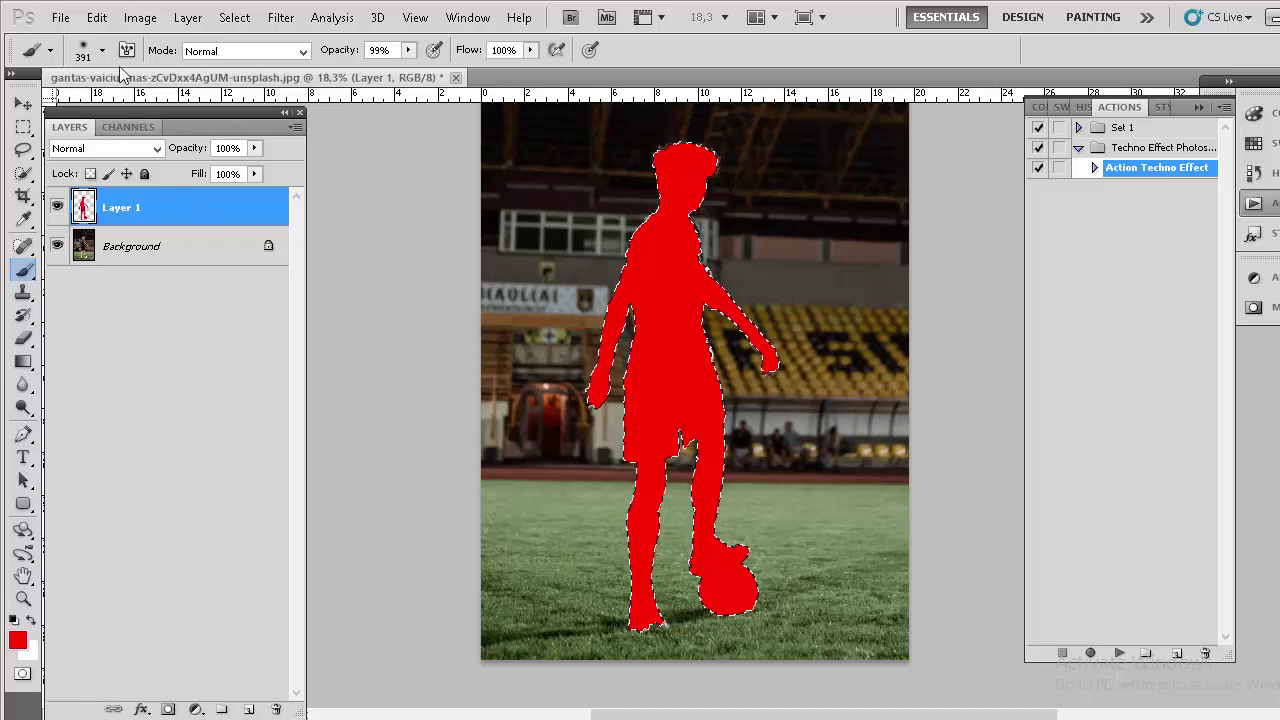
Step: Deselect, then rename Layer 1 to 'brush'
left_click(233, 19)
left_click(268, 60)
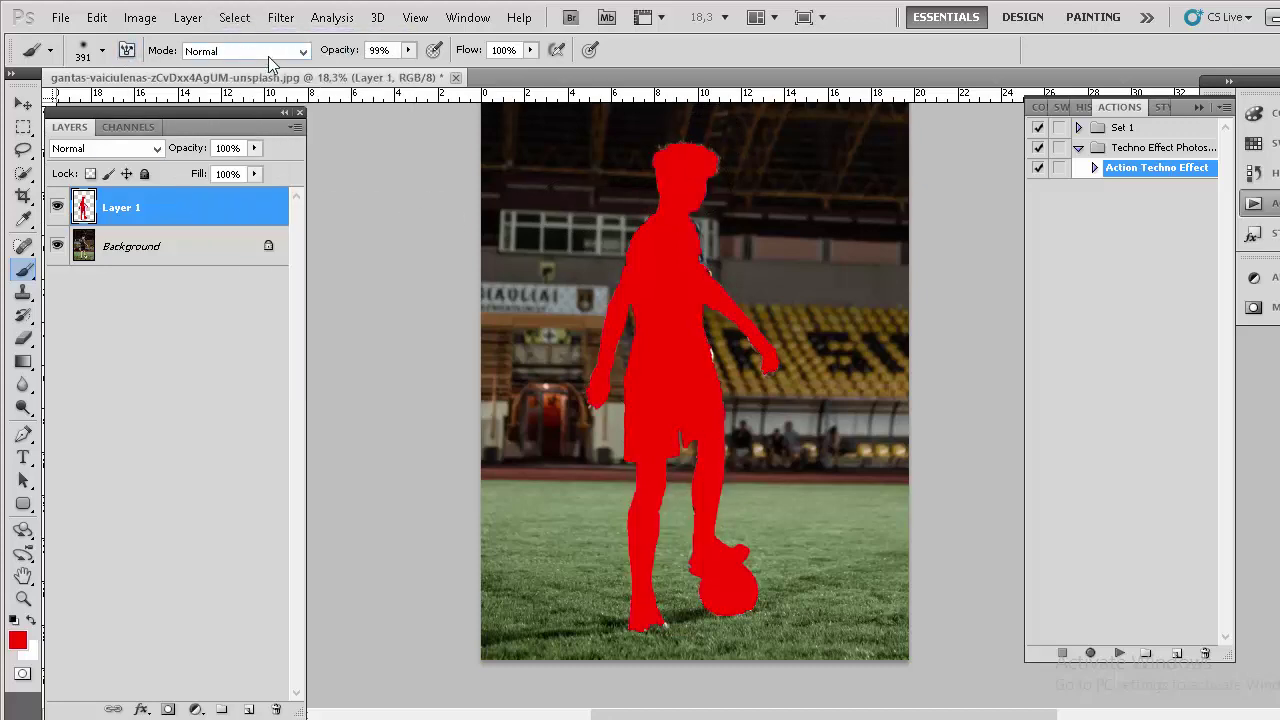
double_click(120, 210)
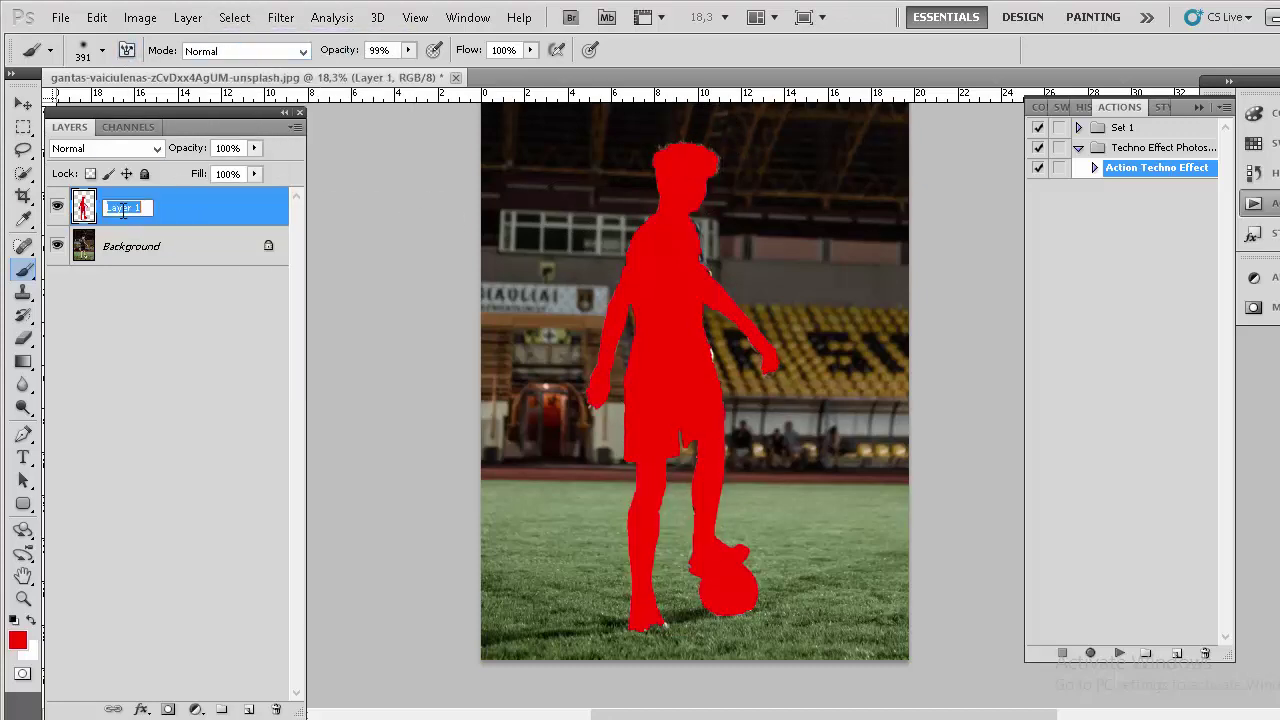
type("bl")
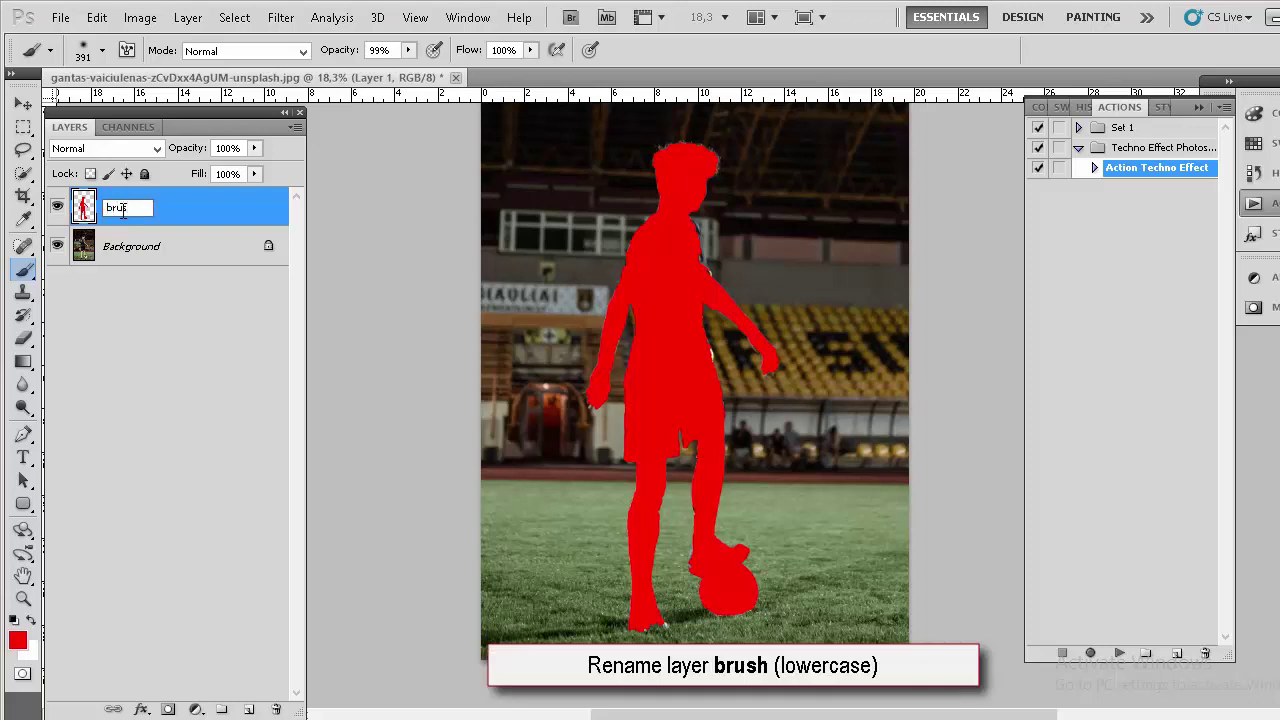
key("Return")
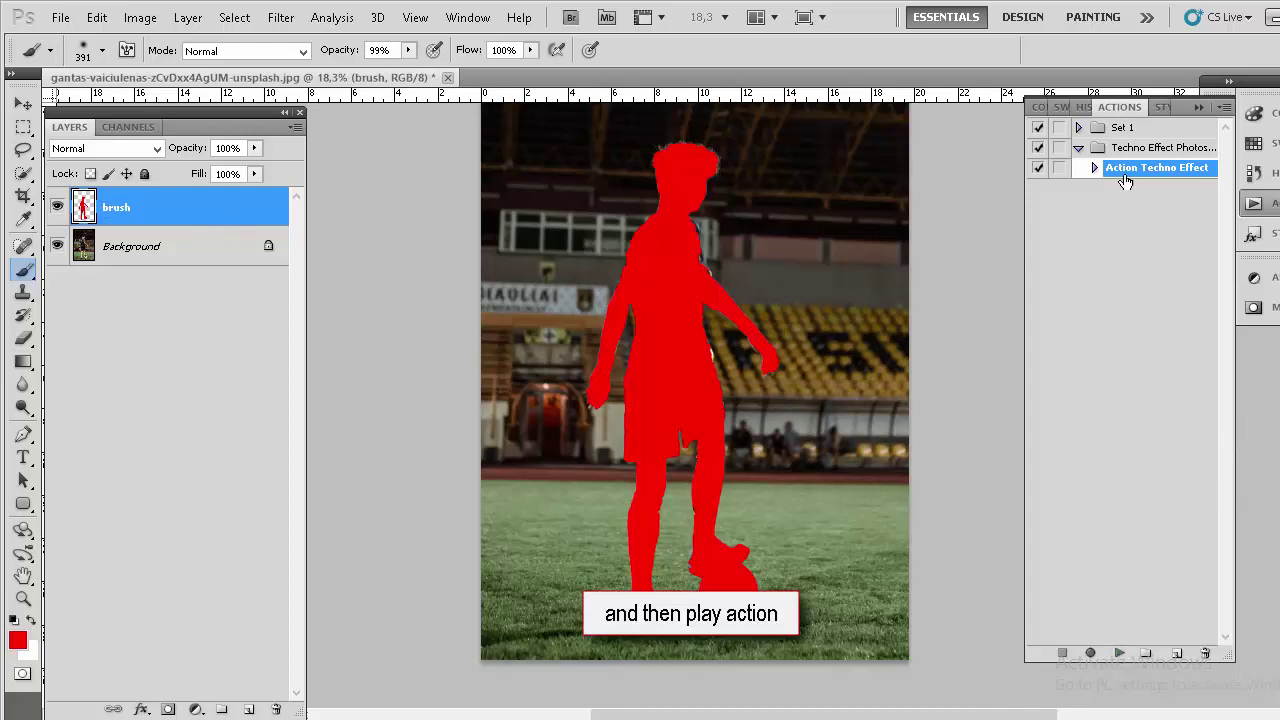
Step: Play Action Techno Effect from the Actions panel and let it finish
left_click(1117, 654)
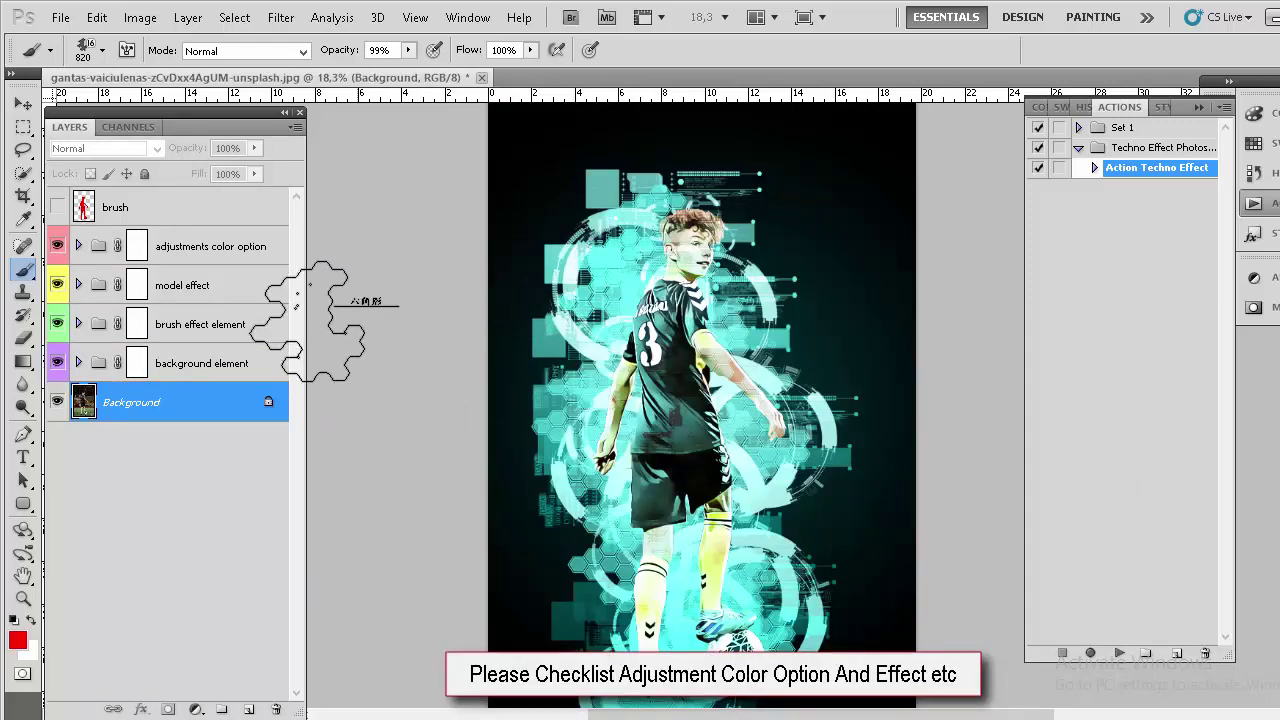
Step: Preview the Color Balance, Hue/Saturation, Photo Filter and Vibrance layers in the adjustments color group
left_click(77, 246)
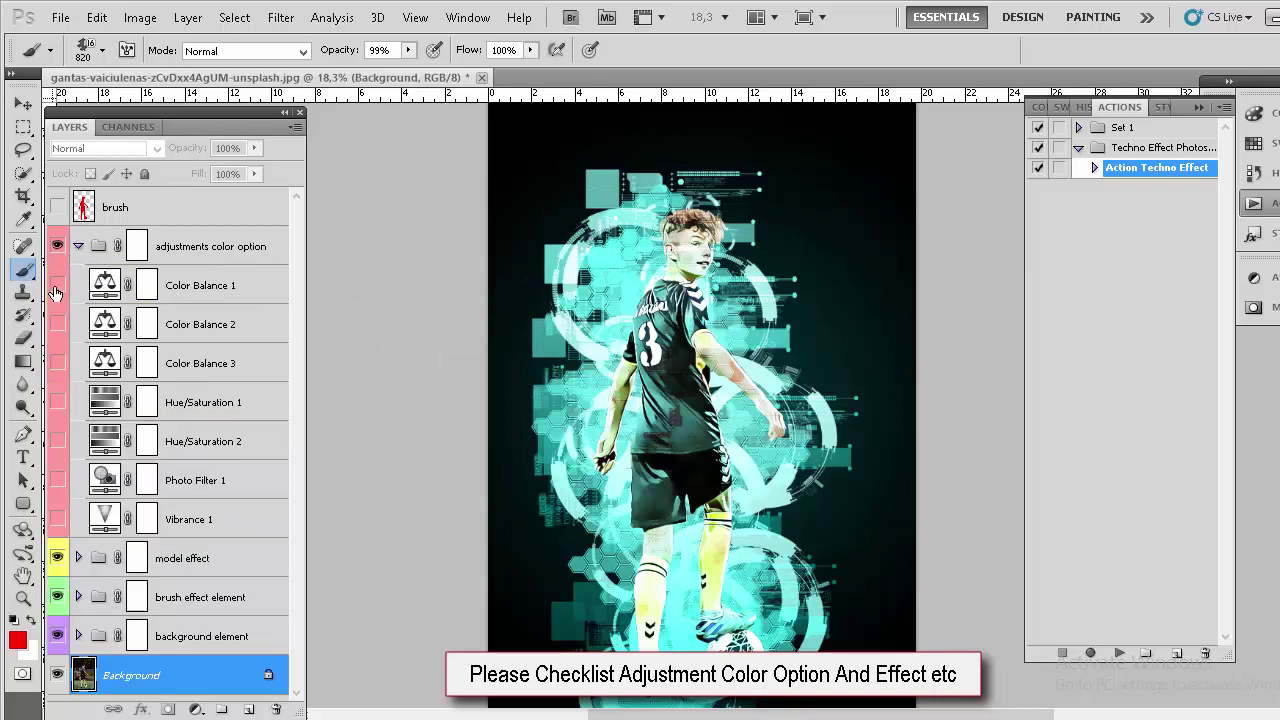
left_click(57, 285)
left_click(58, 326)
left_click(58, 326)
left_click(57, 363)
left_click(58, 363)
left_click(57, 402)
left_click(57, 402)
left_click(58, 441)
left_click(59, 443)
left_click(57, 480)
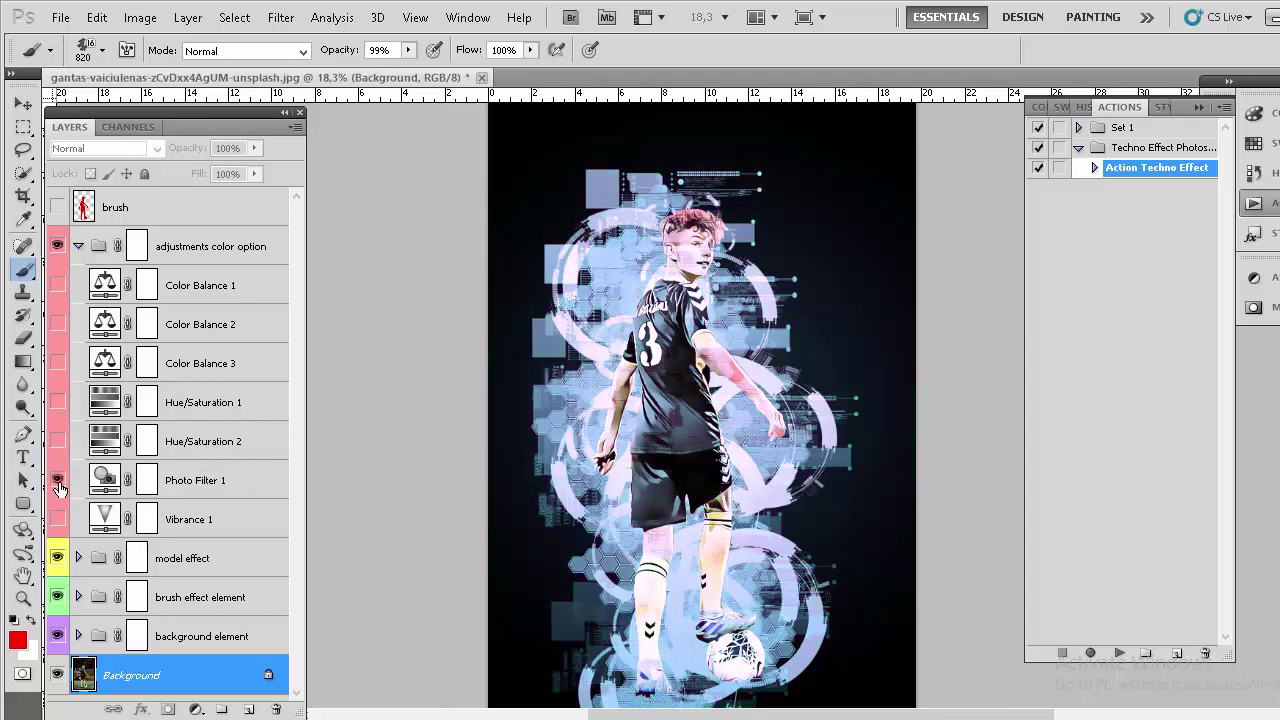
left_click(57, 480)
left_click(58, 519)
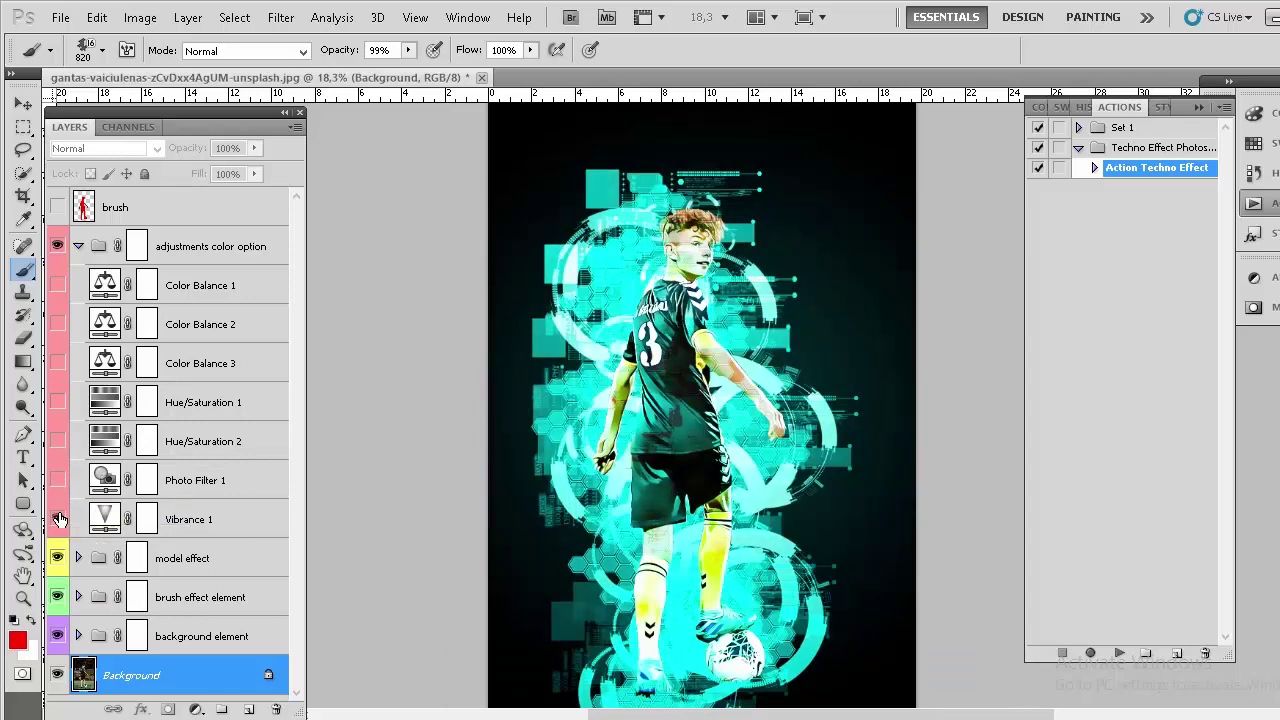
left_click(57, 480)
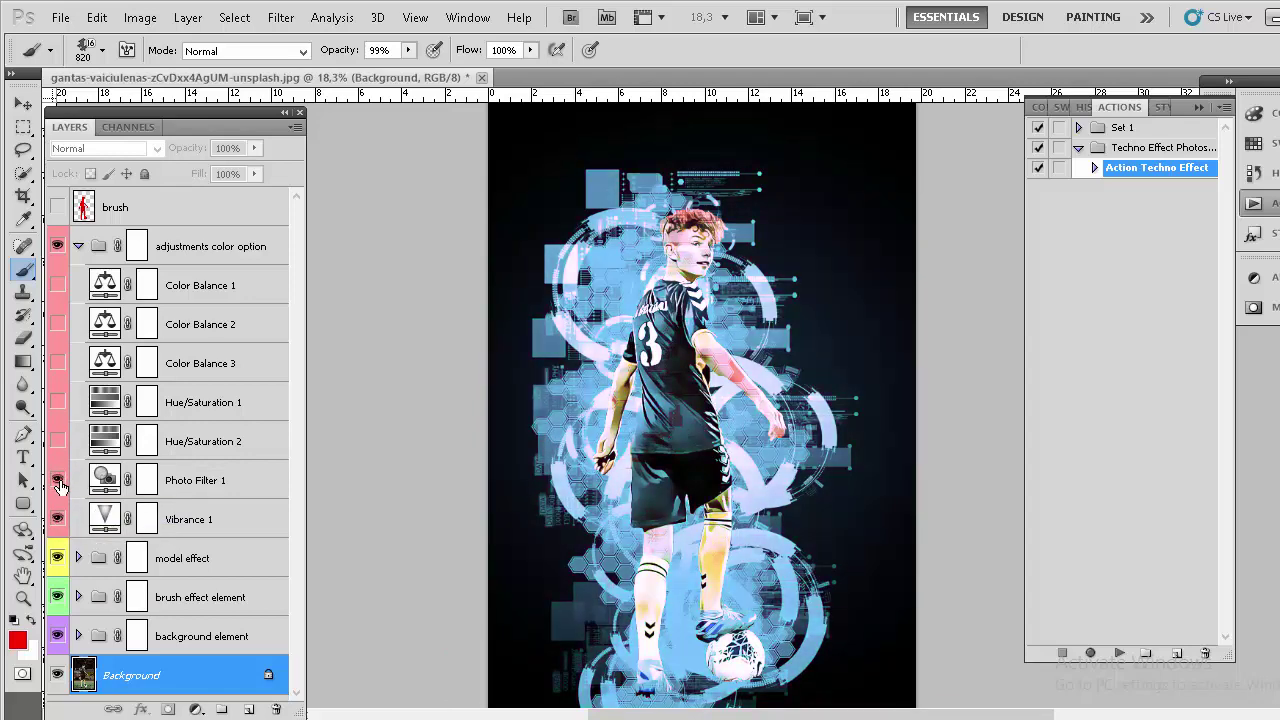
left_click(57, 480)
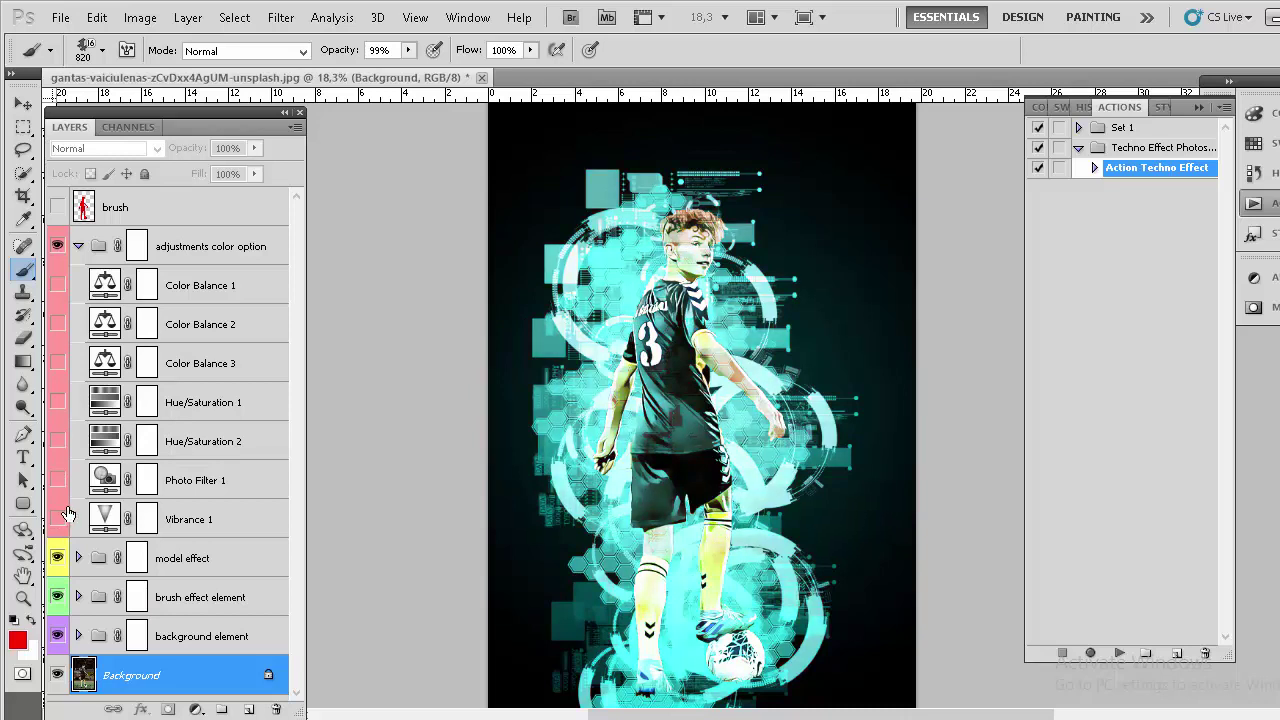
left_click(58, 519)
Step: Compare the model effect oil-painting layers, leaving normal hidden, and expand brush effect element
left_click(78, 558)
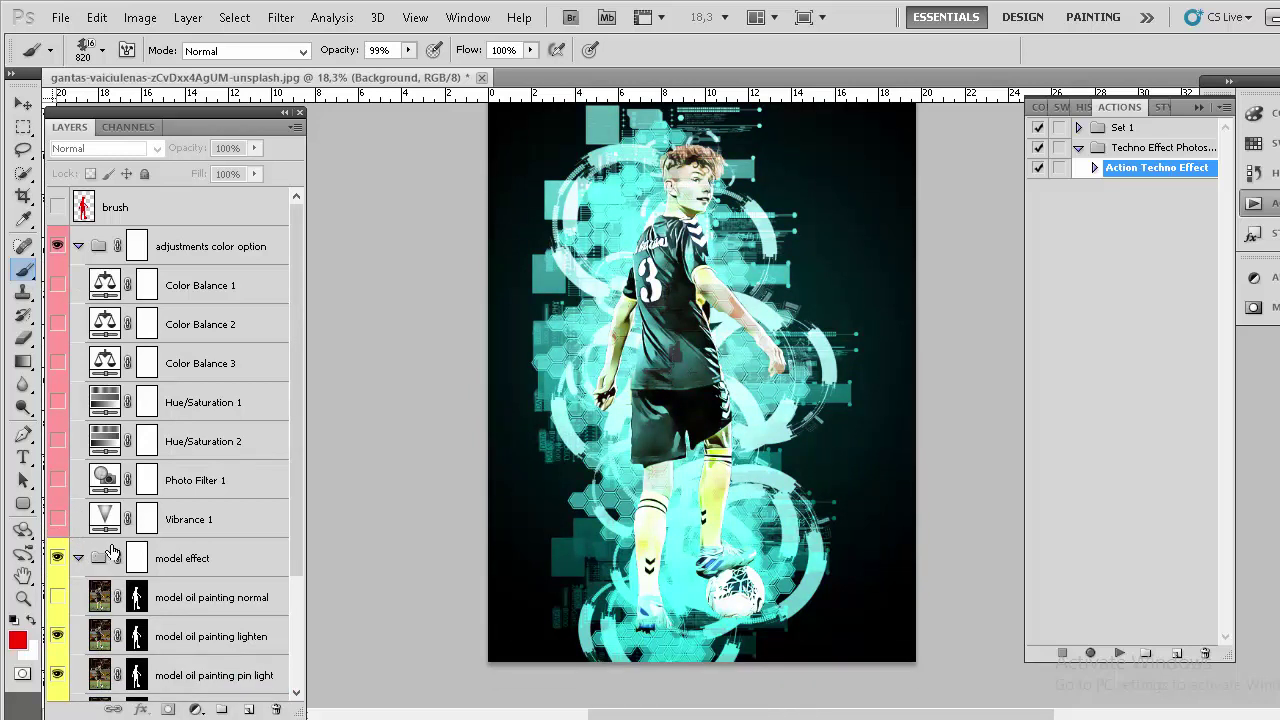
scroll(115, 545, "down", 3)
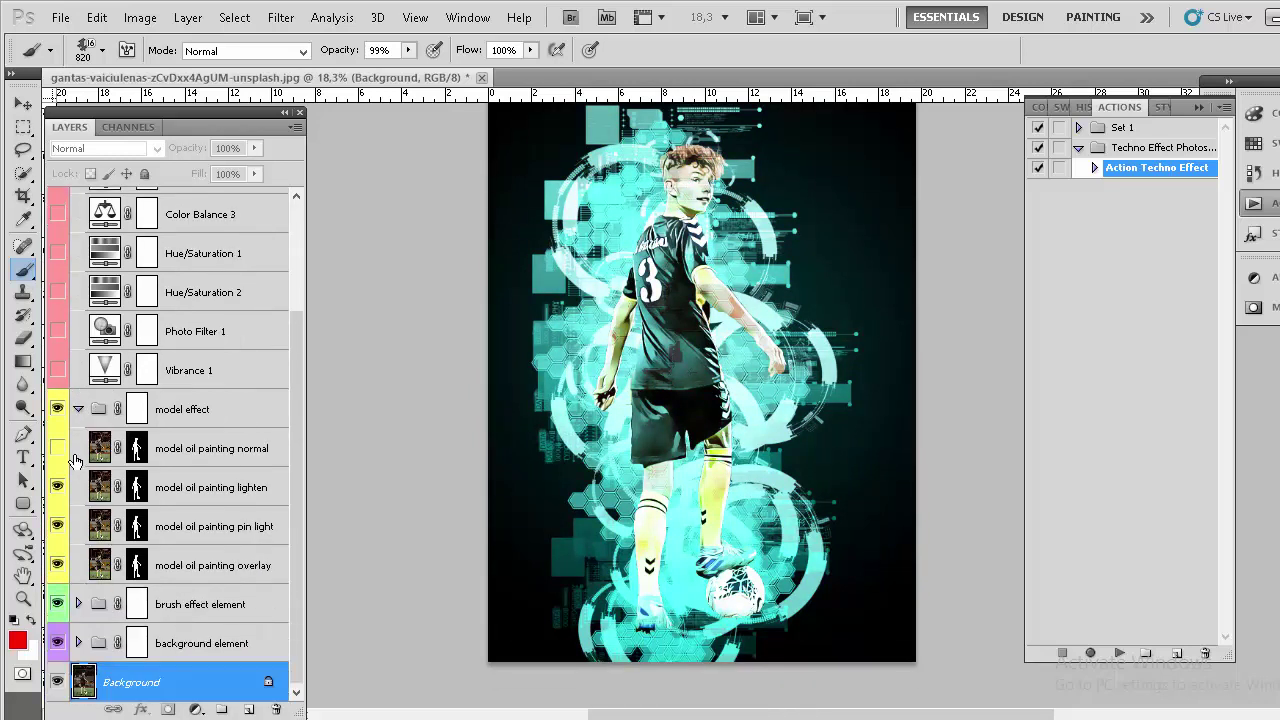
left_click(58, 449)
left_click(57, 448)
left_click(57, 526)
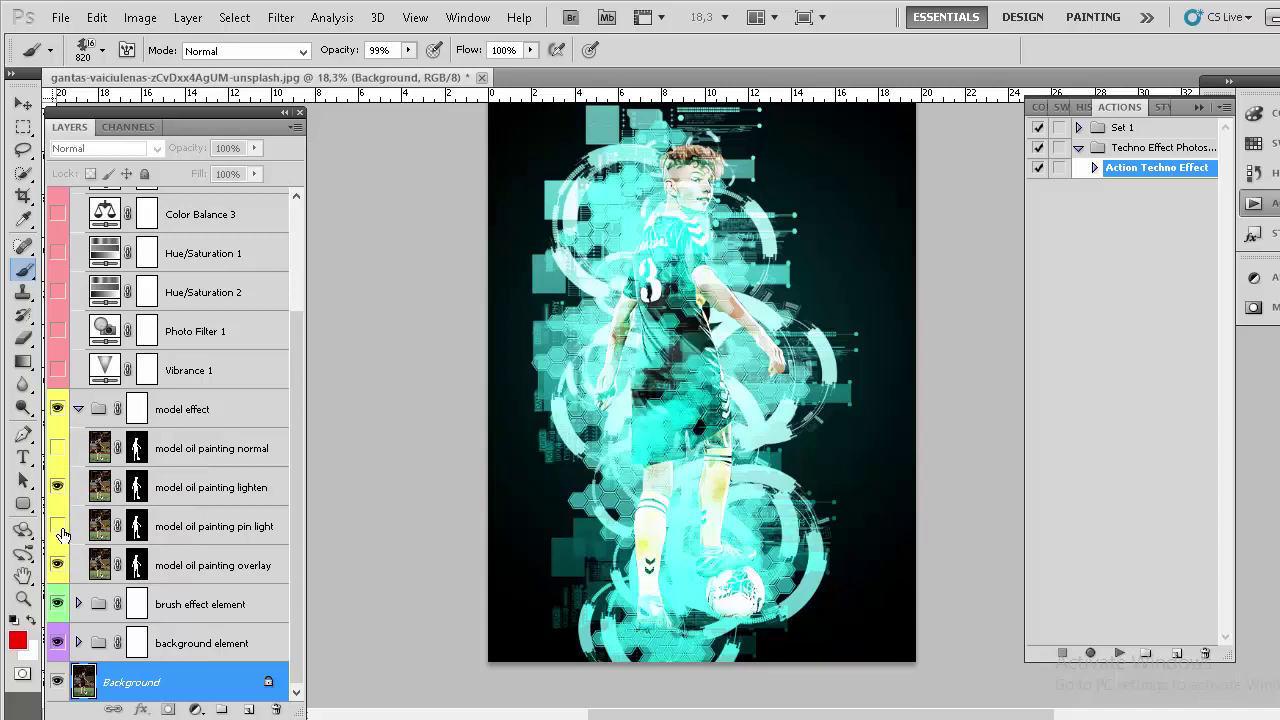
left_click(57, 448)
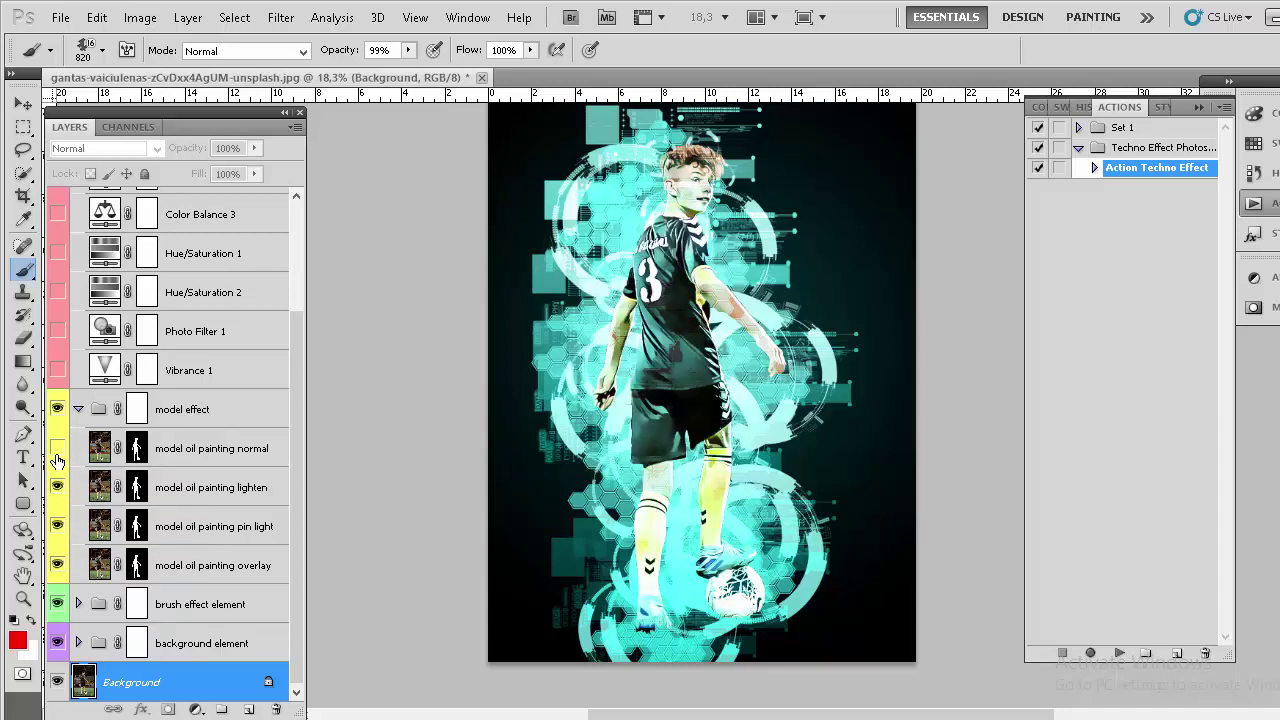
left_click(57, 452)
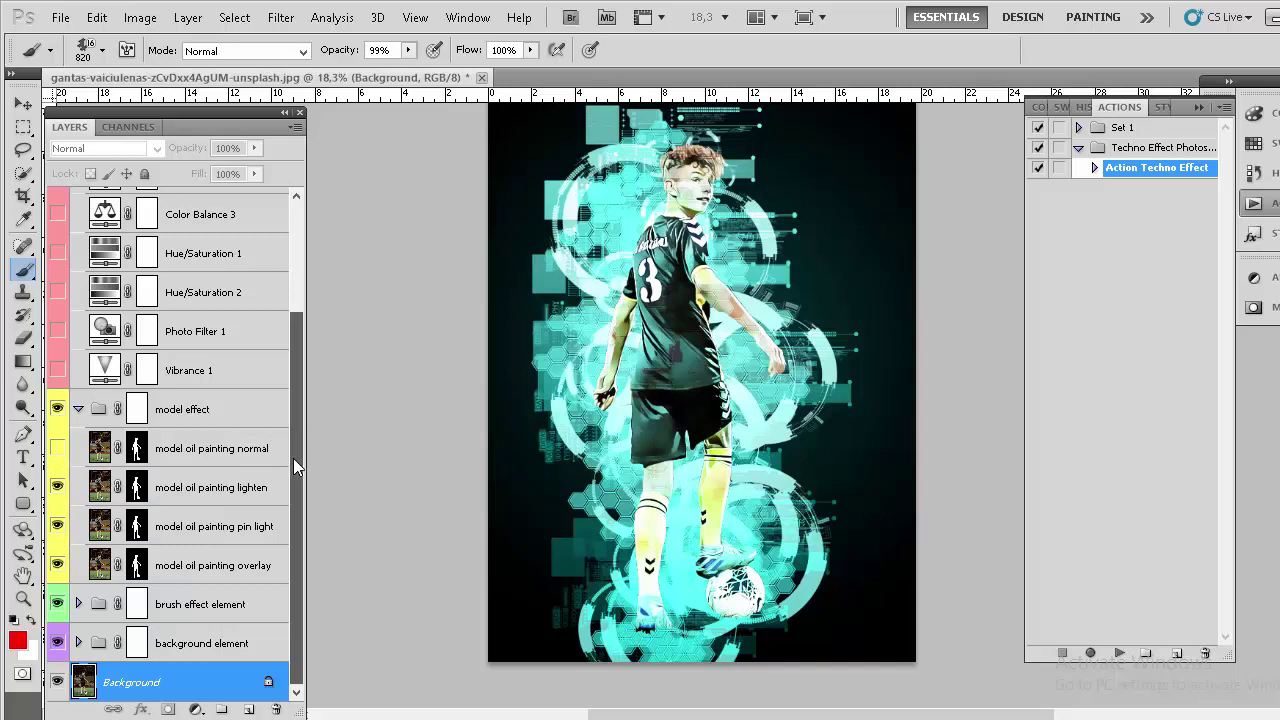
left_click(79, 604)
scroll(152, 600, "down", 3)
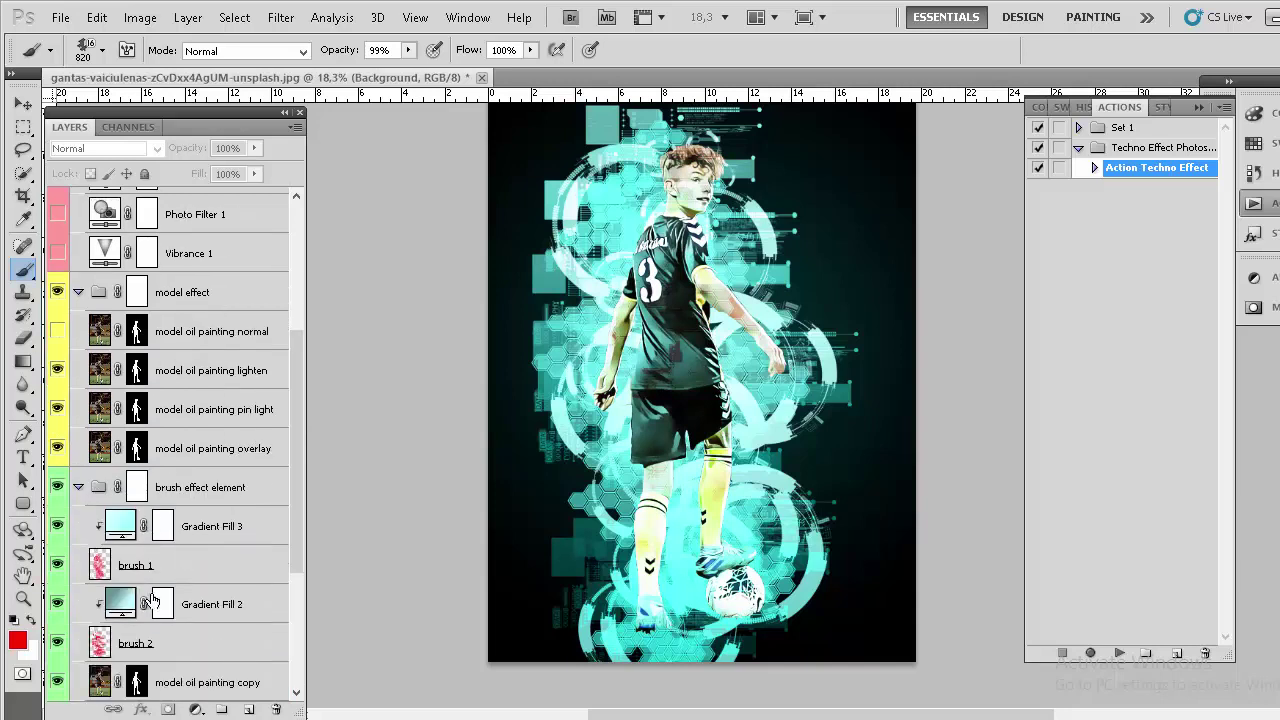
left_click(124, 530)
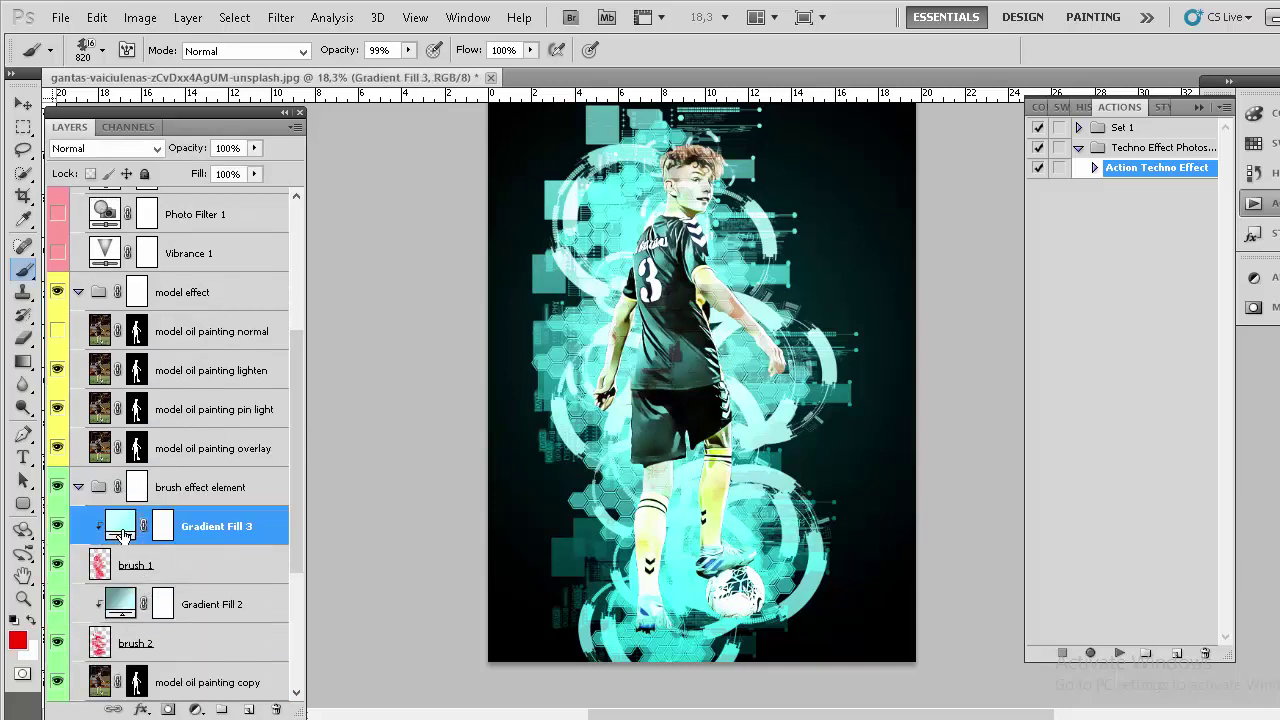
double_click(124, 530)
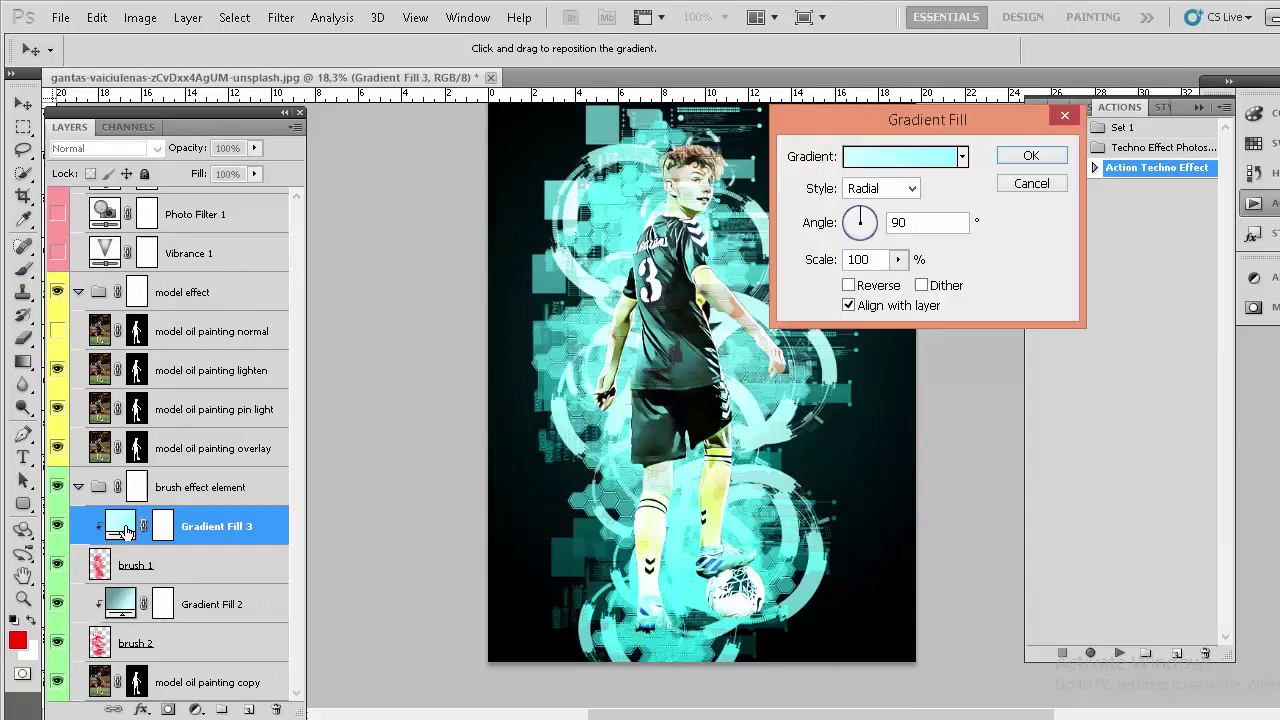
left_click(910, 157)
left_click(950, 155)
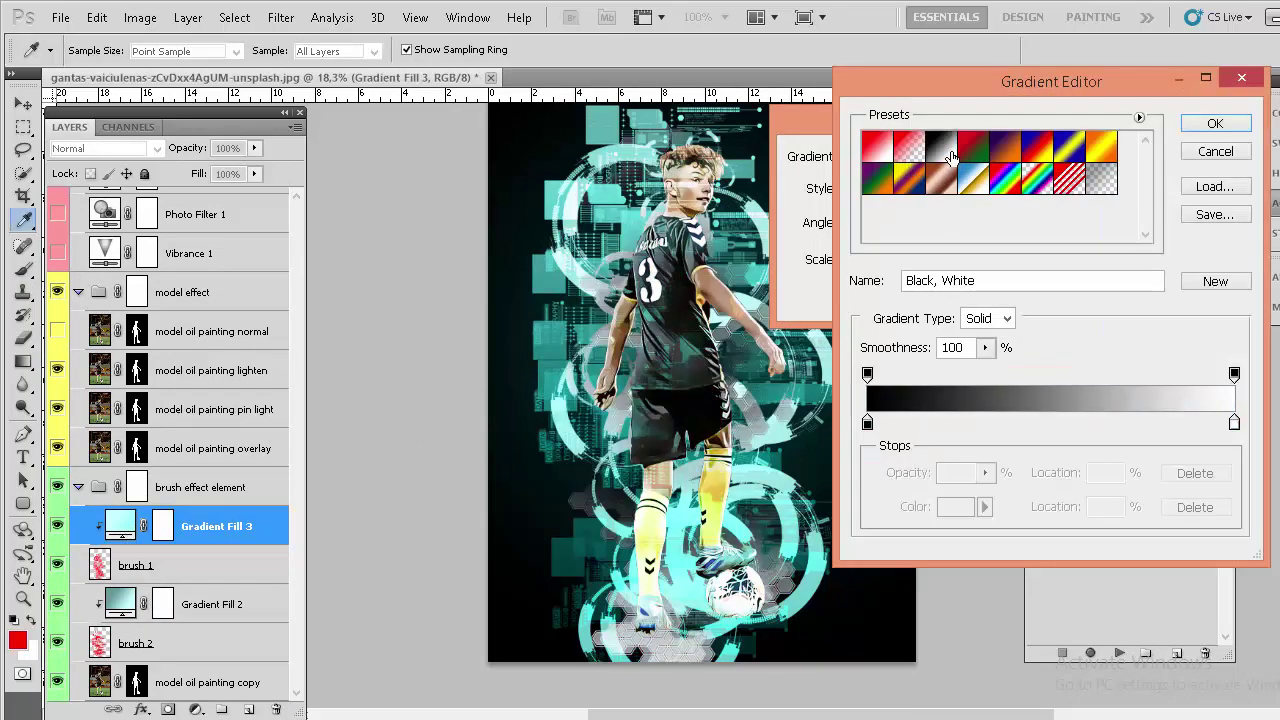
left_click(979, 152)
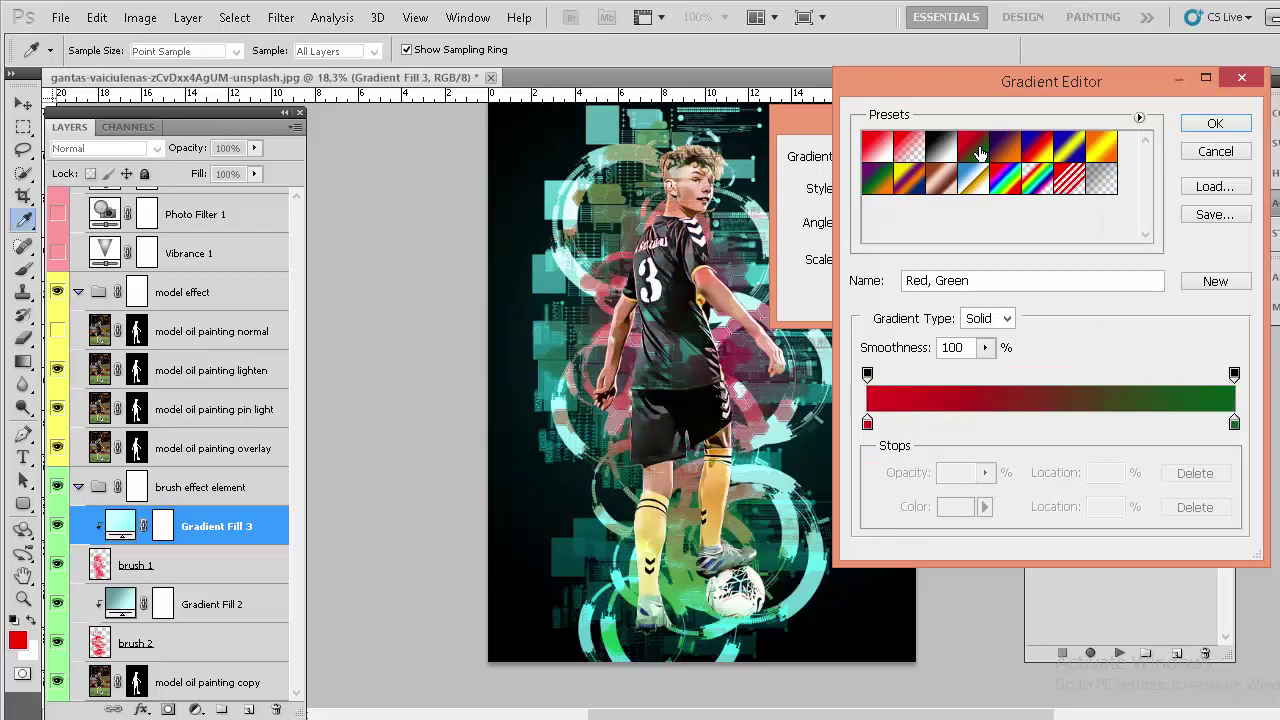
left_click(1008, 155)
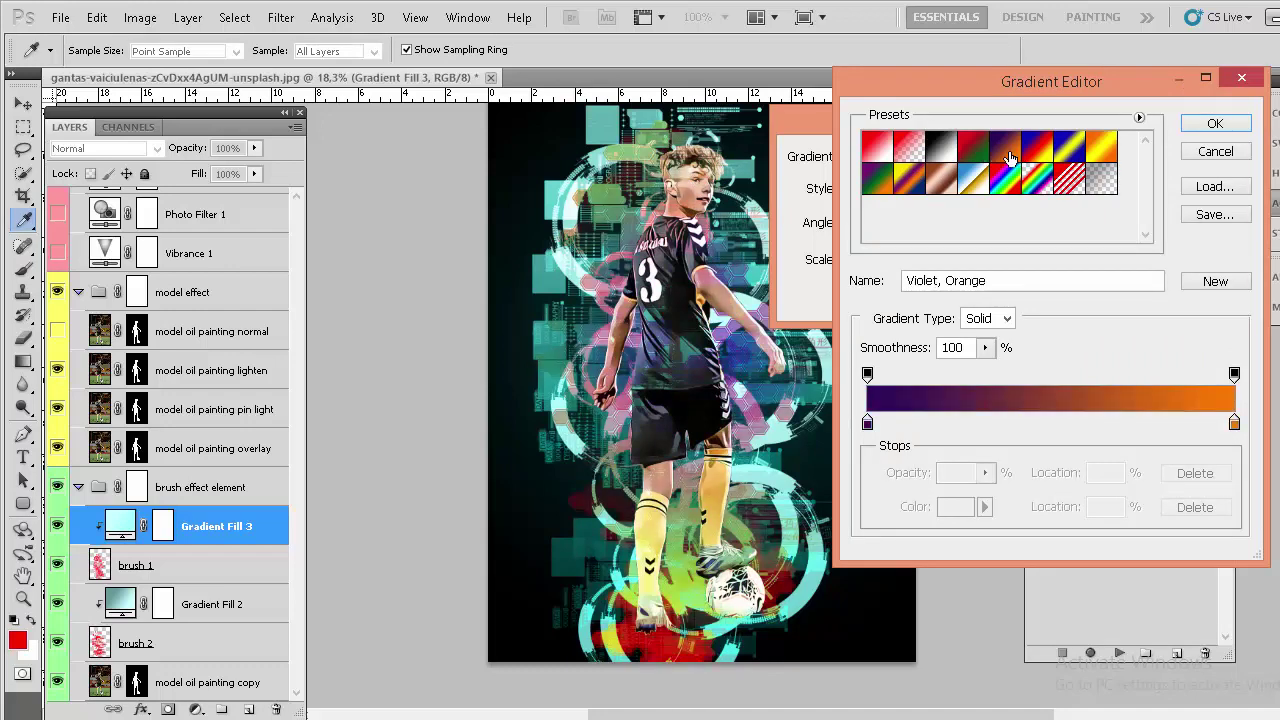
left_click(1210, 152)
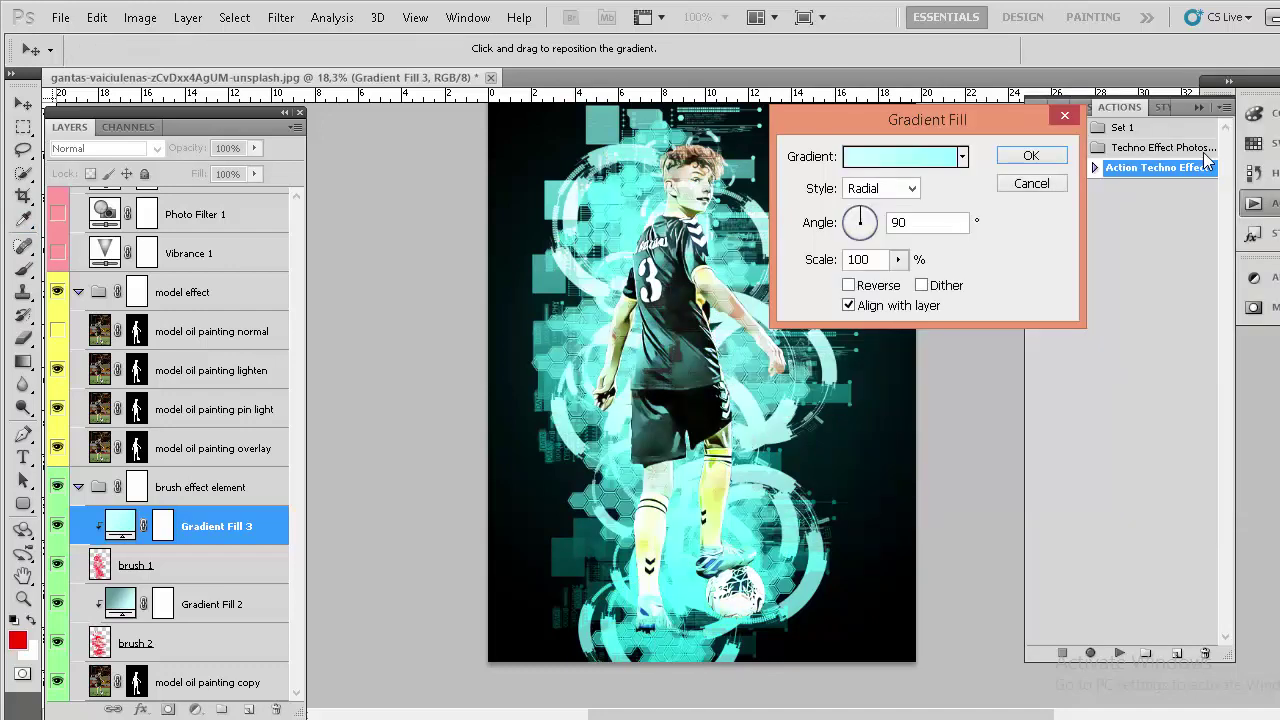
left_click(1030, 184)
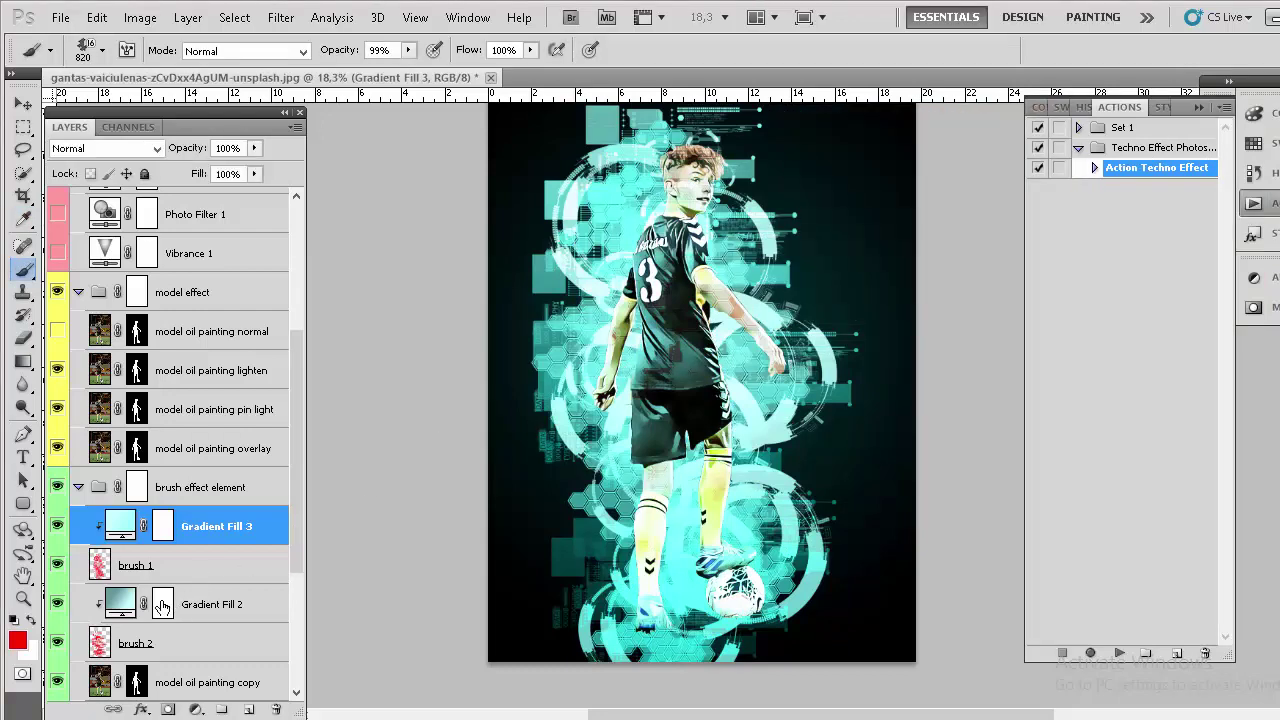
double_click(110, 607)
left_click(907, 167)
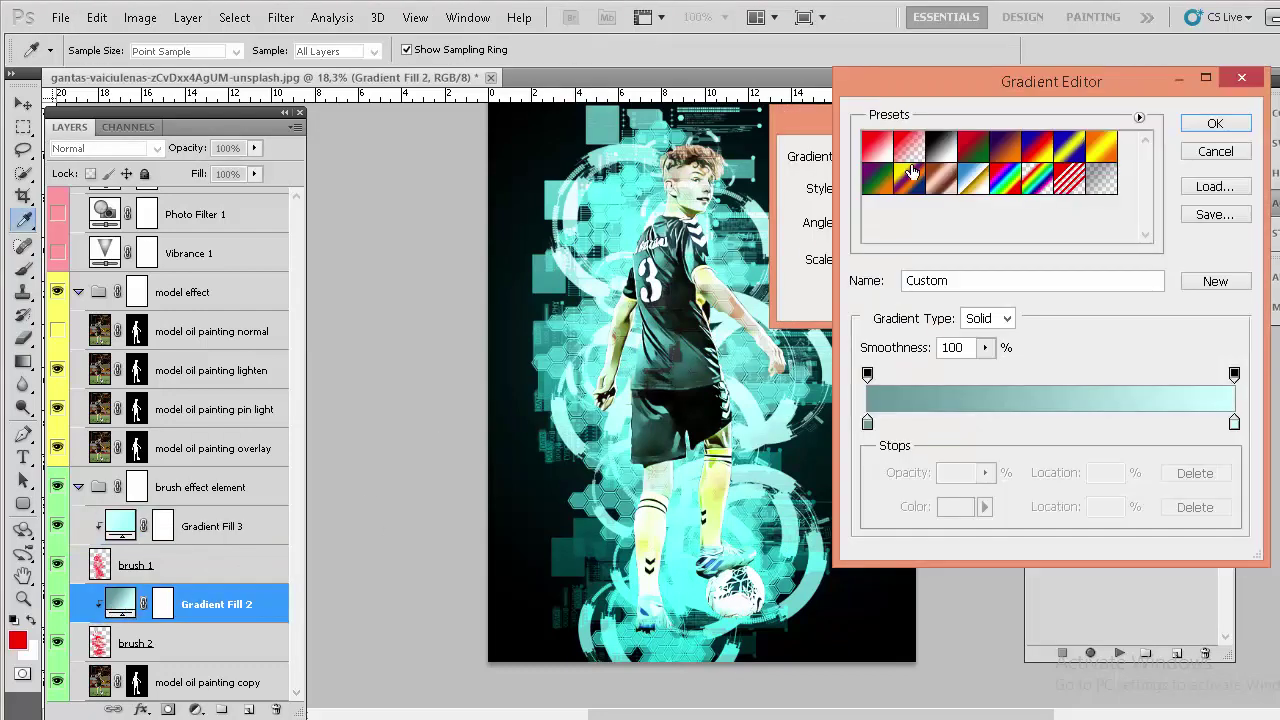
left_click(976, 160)
left_click(1006, 158)
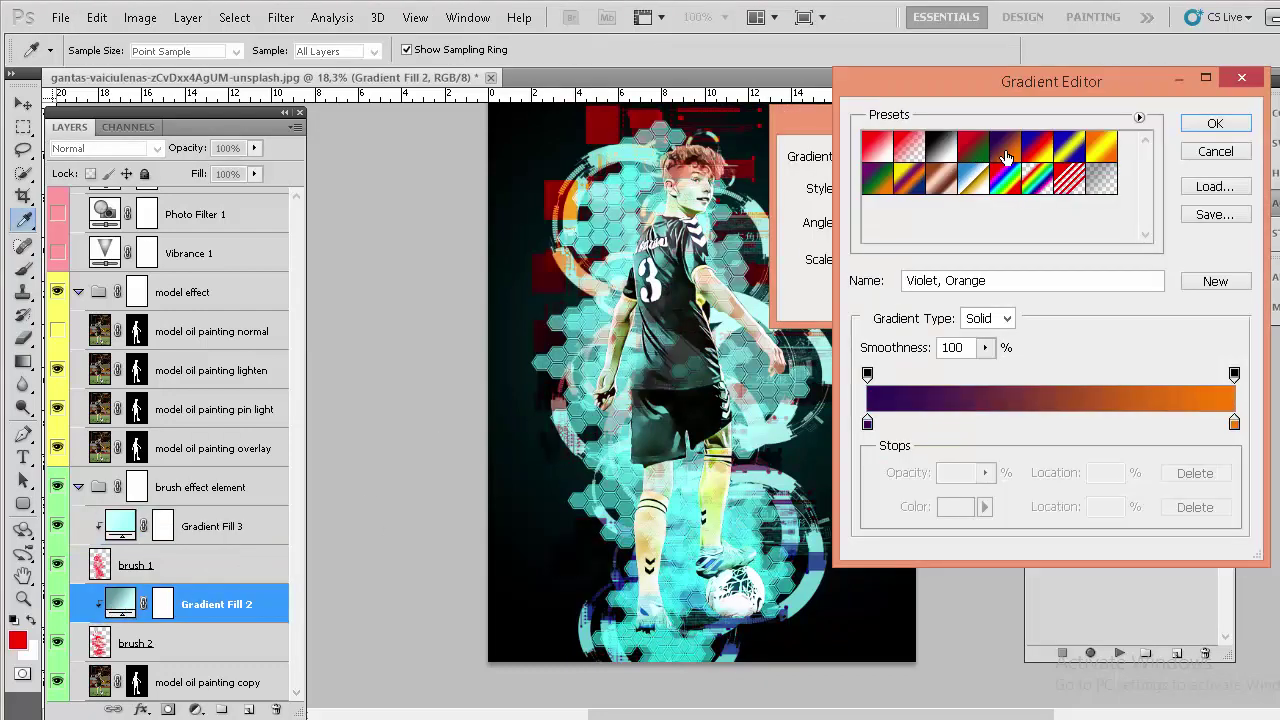
left_click(975, 186)
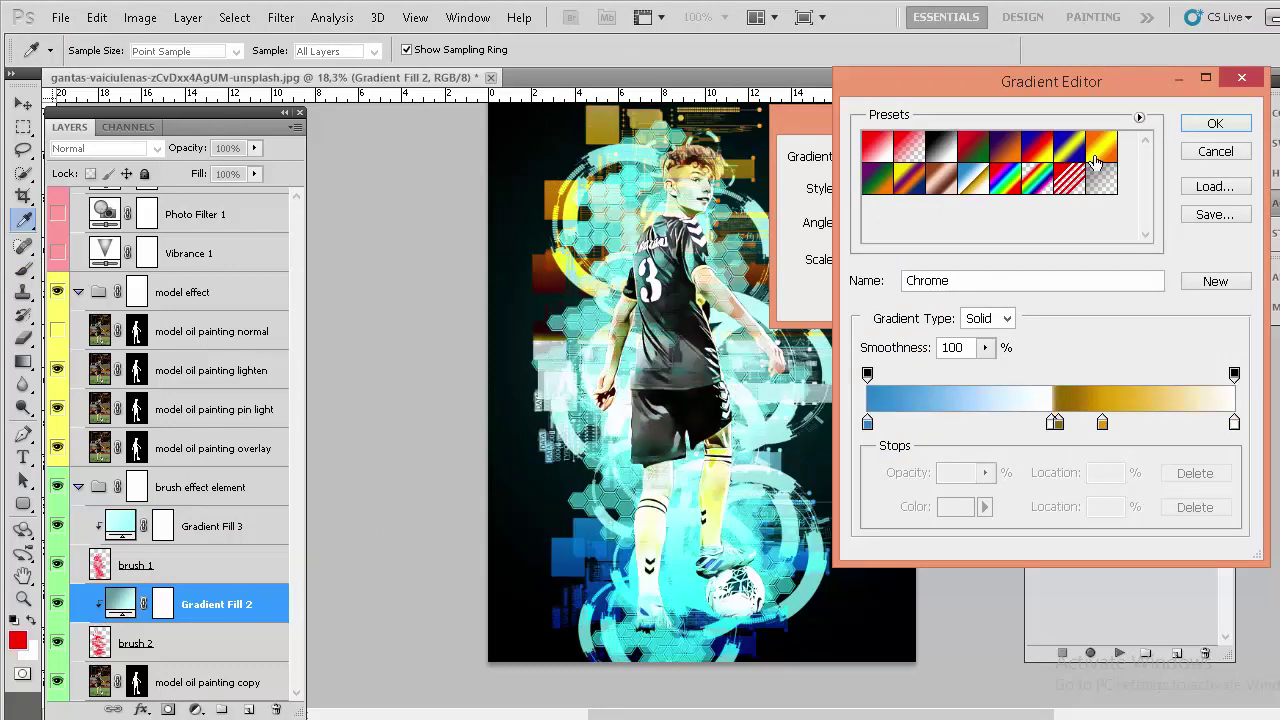
left_click(1095, 155)
left_click(1062, 156)
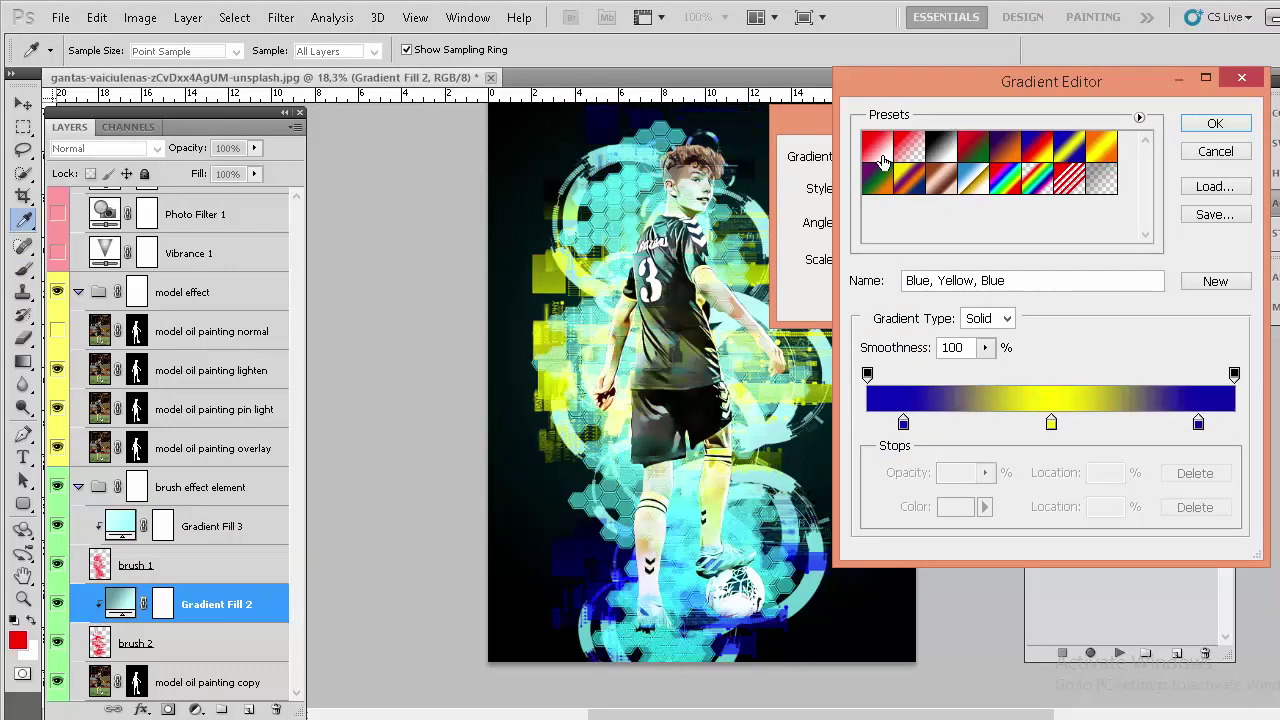
left_click(880, 157)
left_click(1212, 153)
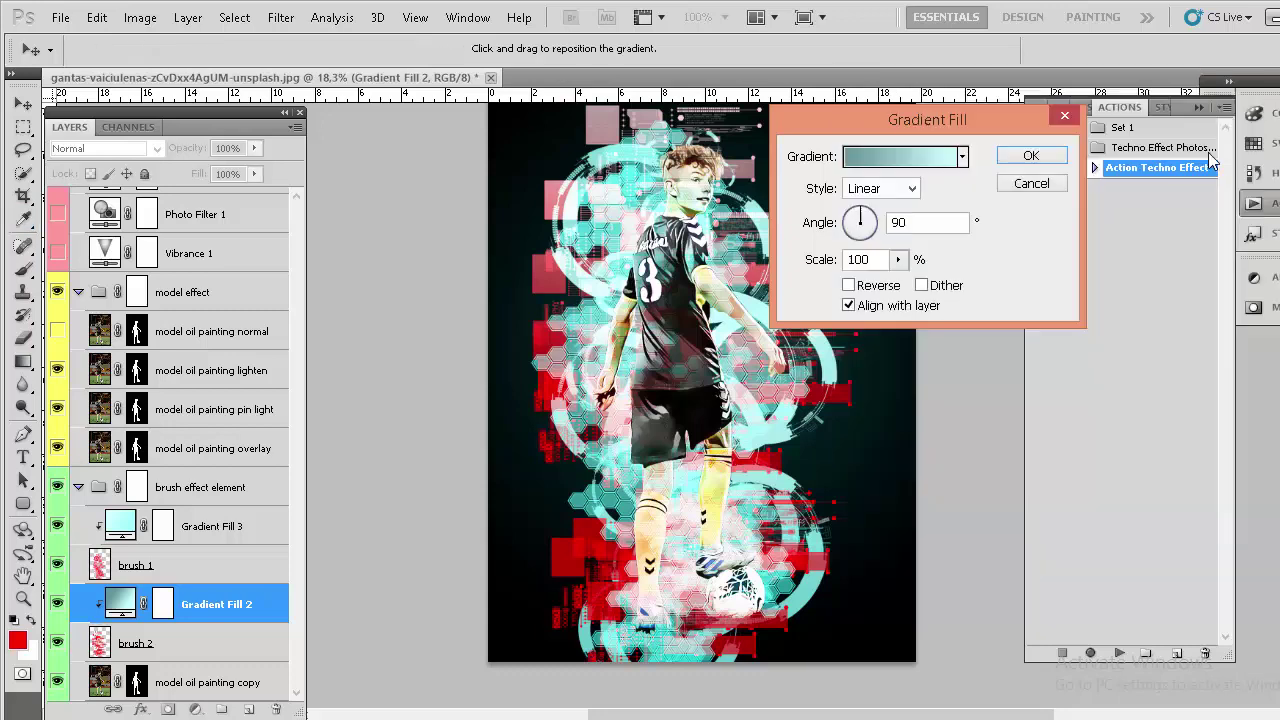
left_click(1032, 184)
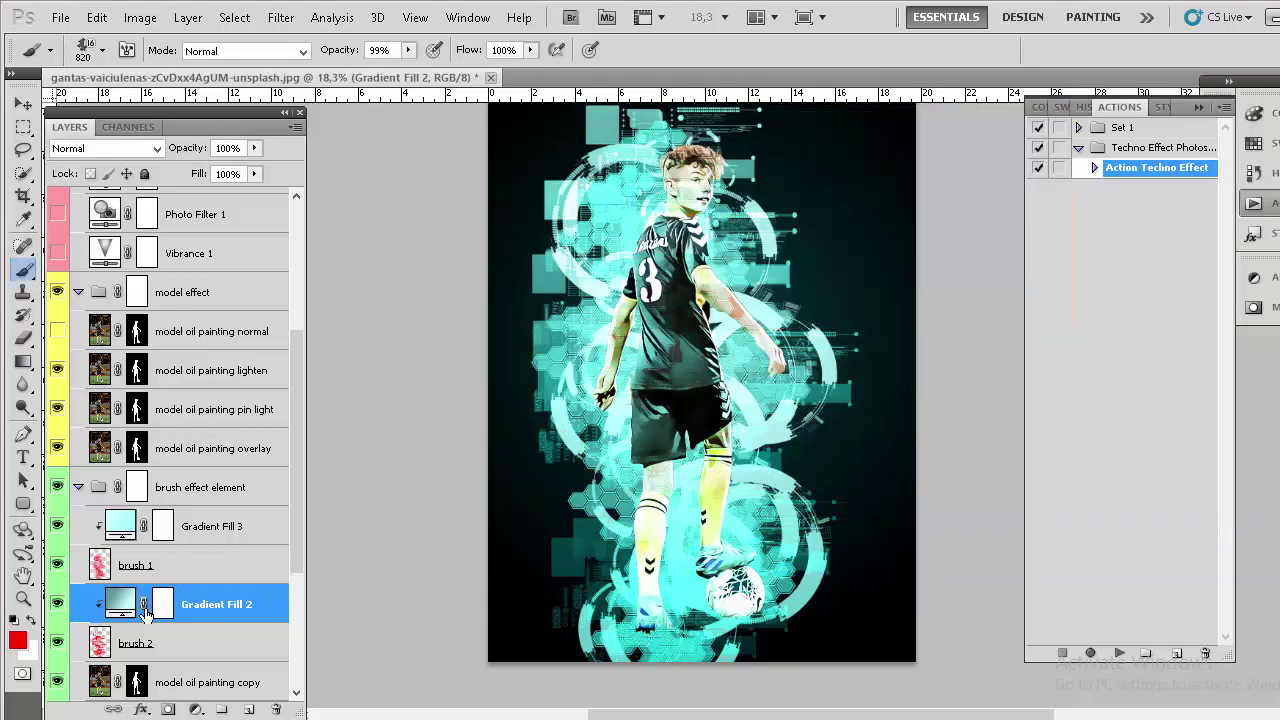
Step: Expand the background element group and hide Gradient Fill 4, leaving the solid black fill visible
scroll(145, 617, "down", 1)
scroll(145, 620, "down", 4)
scroll(145, 620, "down", 1)
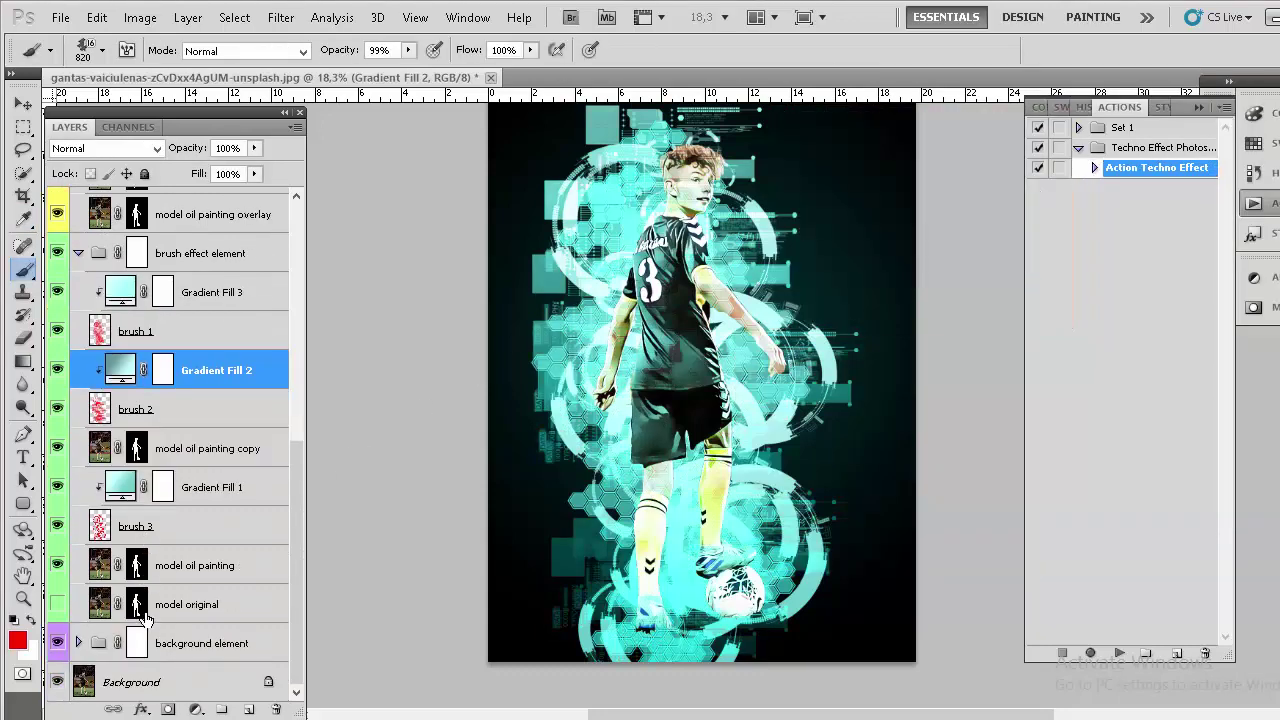
left_click(79, 643)
scroll(169, 652, "down", 2)
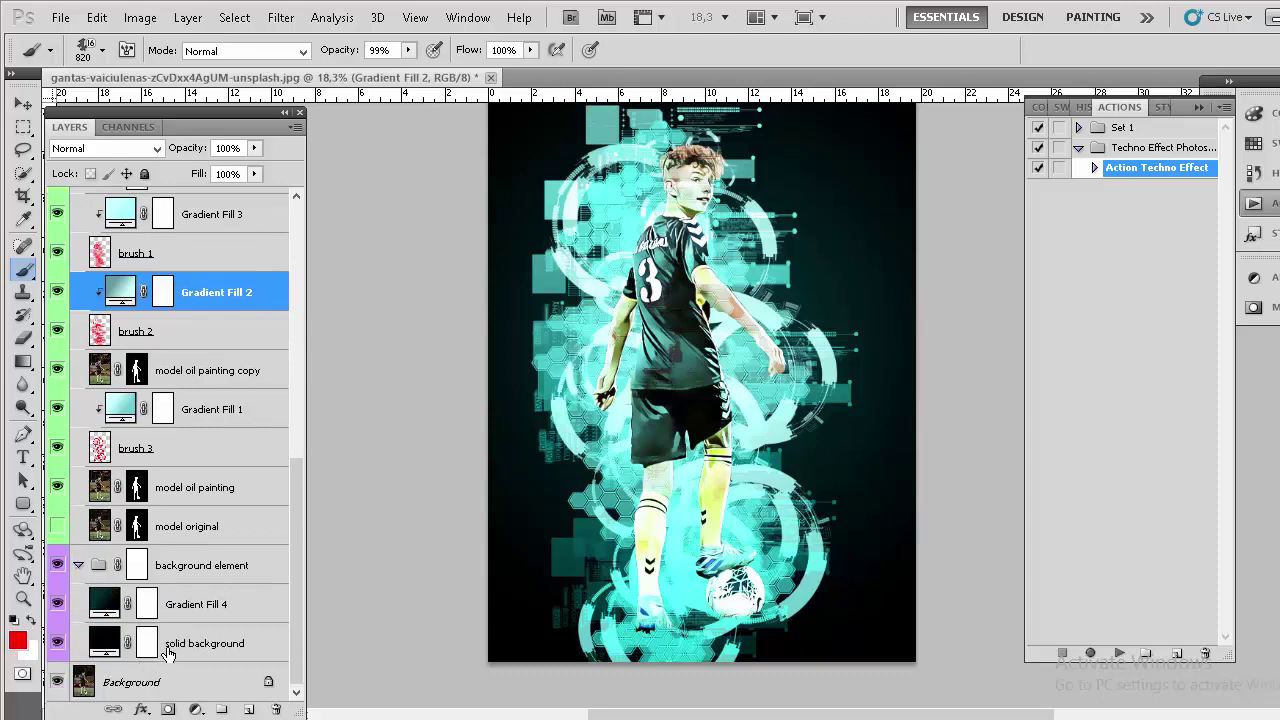
left_click(57, 604)
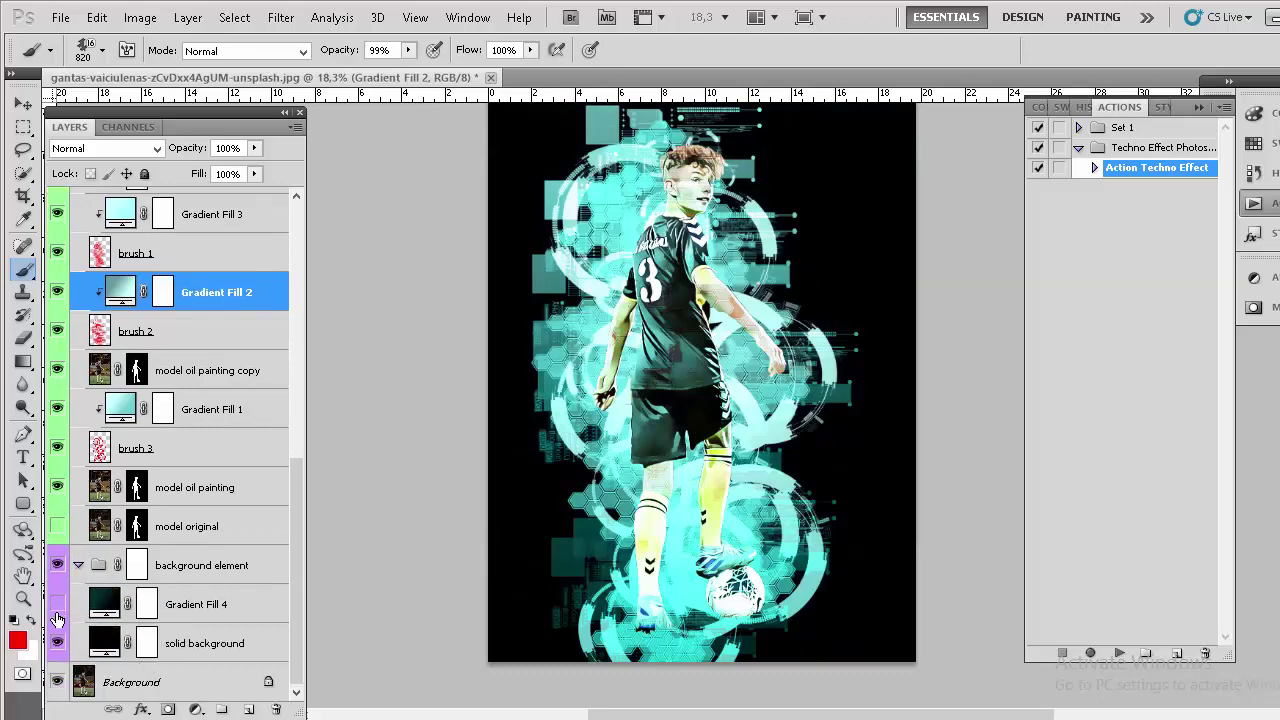
left_click(57, 643)
left_click(57, 643)
left_click(57, 604)
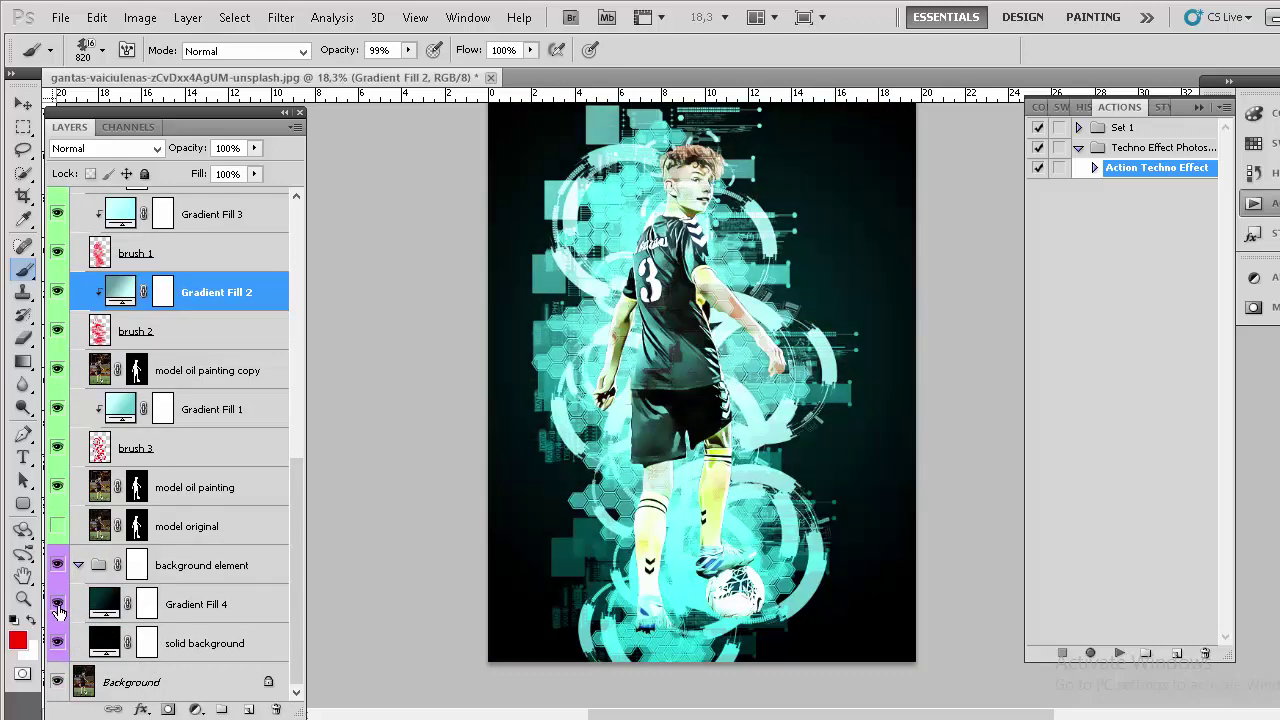
left_click(57, 604)
Step: Preview a red colour for the solid background fill, then cancel to keep it black
double_click(104, 643)
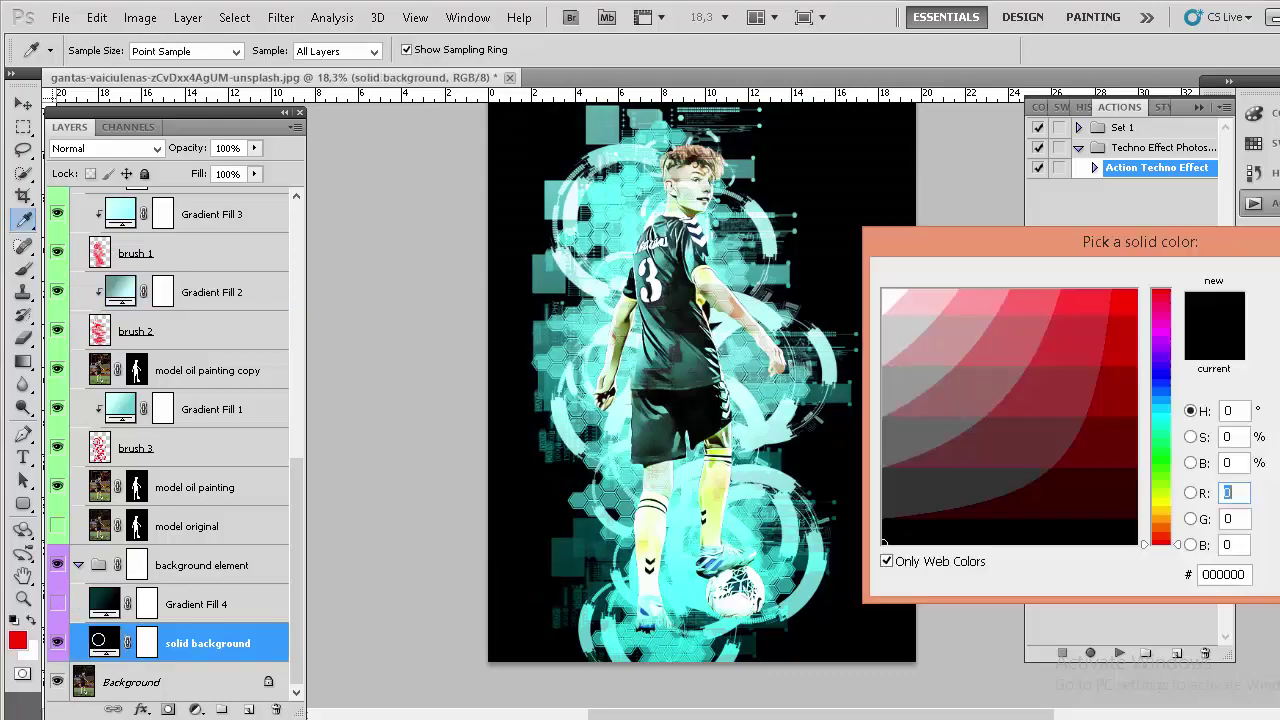
left_click_drag(903, 335, 1153, 346)
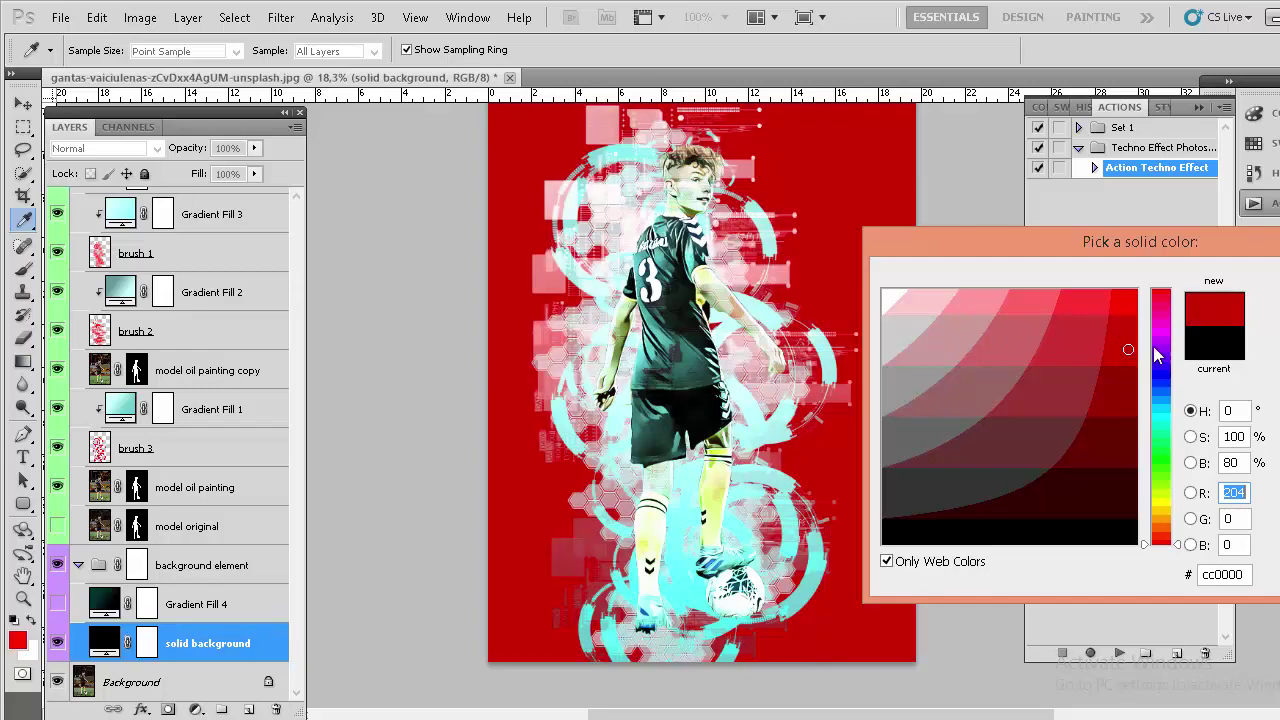
key("Escape")
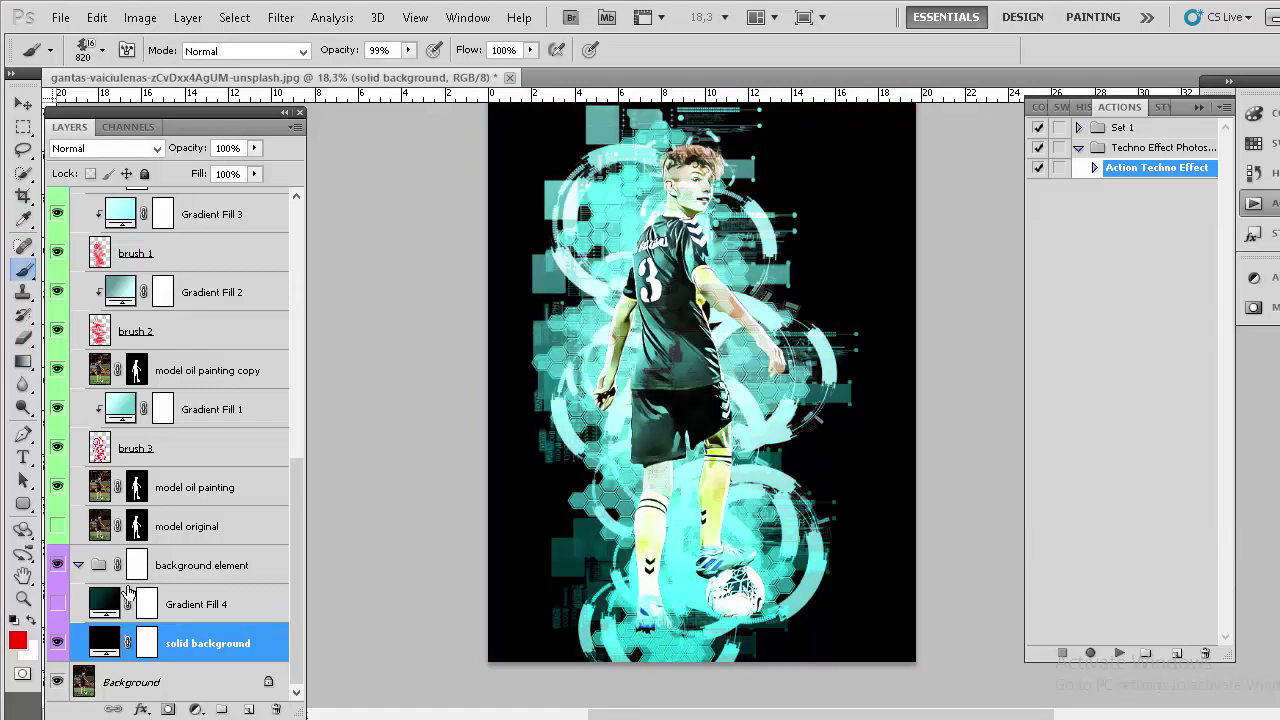
Step: Show Gradient Fill 4 again and preview red-to-green and black-to-white gradient presets
left_click(57, 604)
double_click(102, 604)
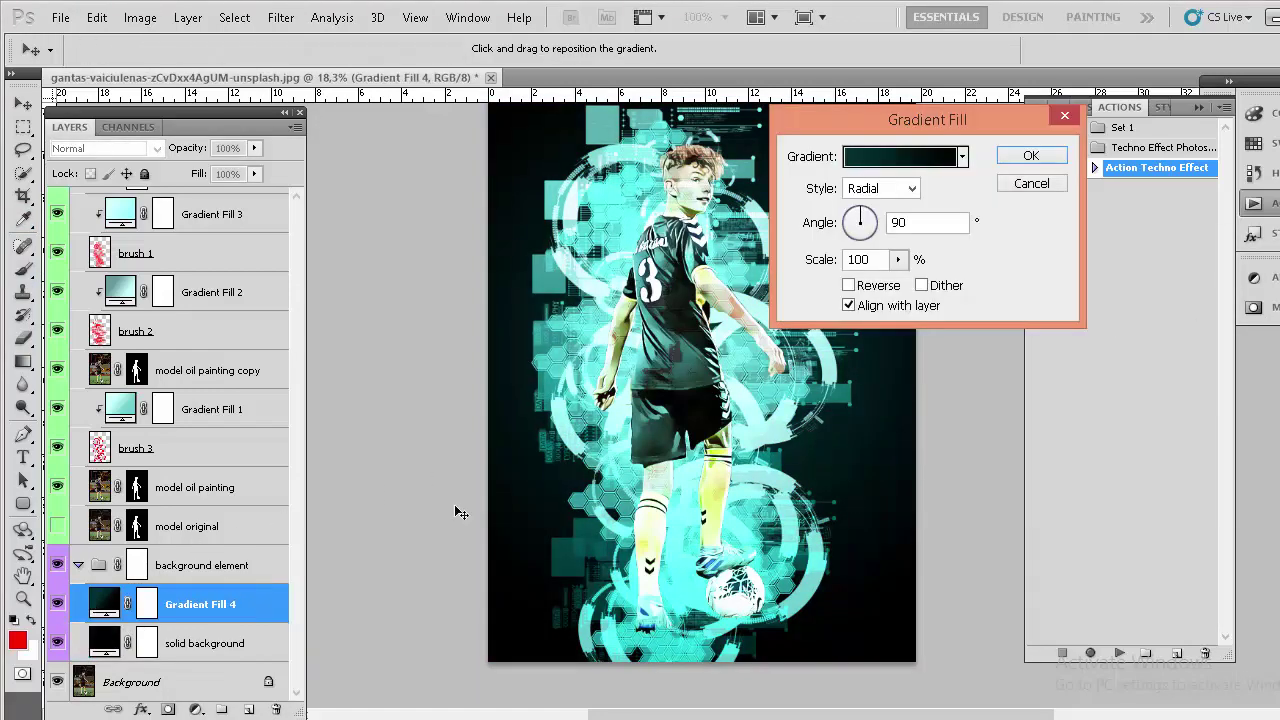
left_click(900, 157)
left_click(968, 158)
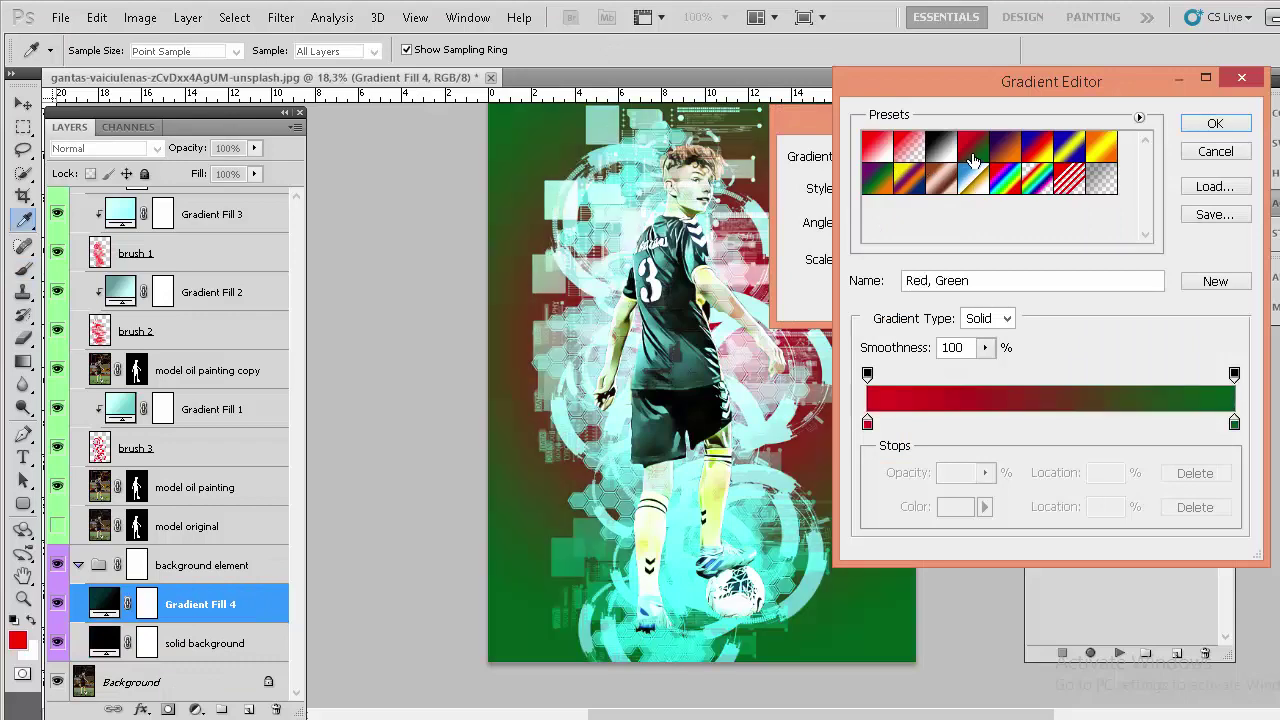
left_click(950, 153)
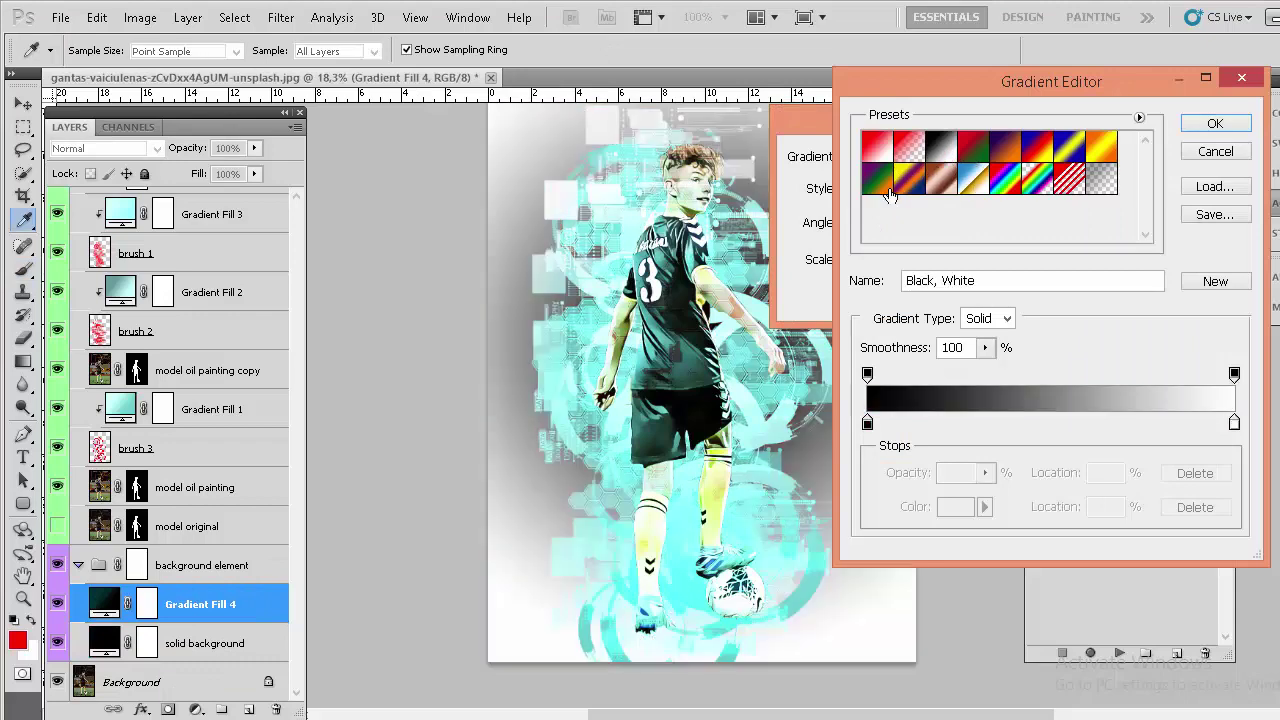
Step: Try more gradient presets, then cancel both dialogs to keep the original dark teal gradient
left_click(908, 183)
left_click(1068, 148)
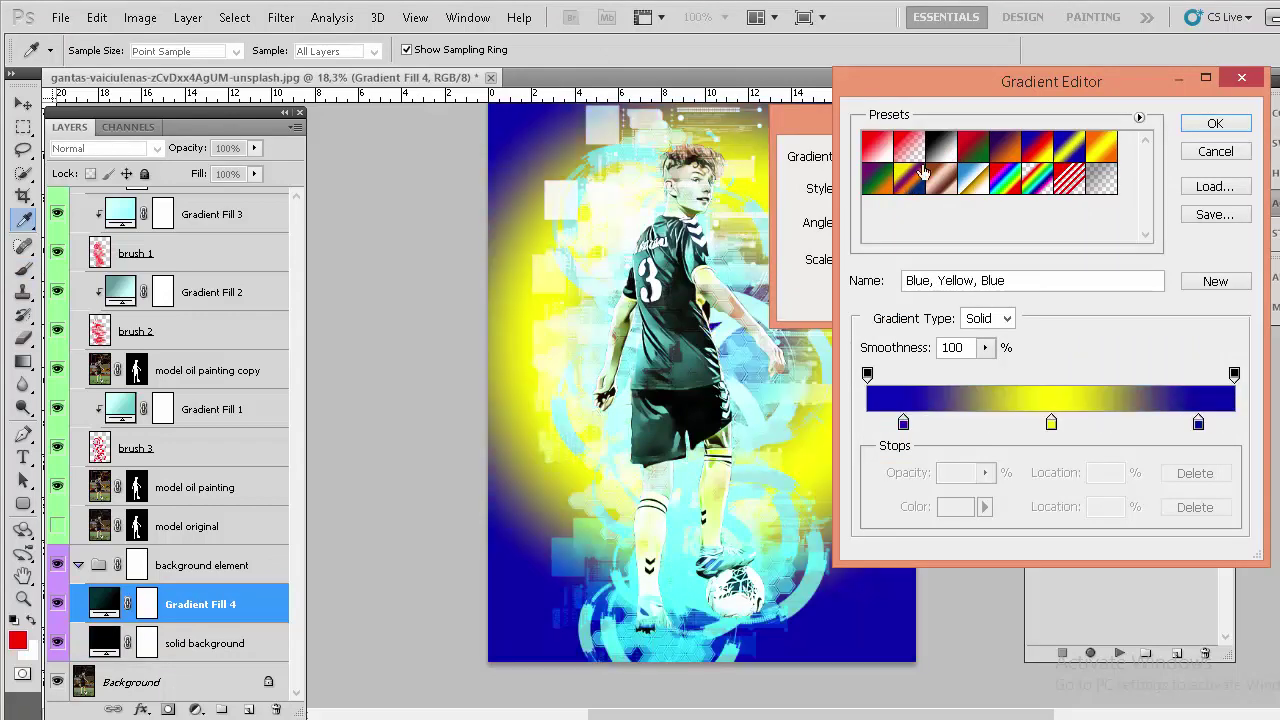
left_click(876, 150)
left_click(867, 423)
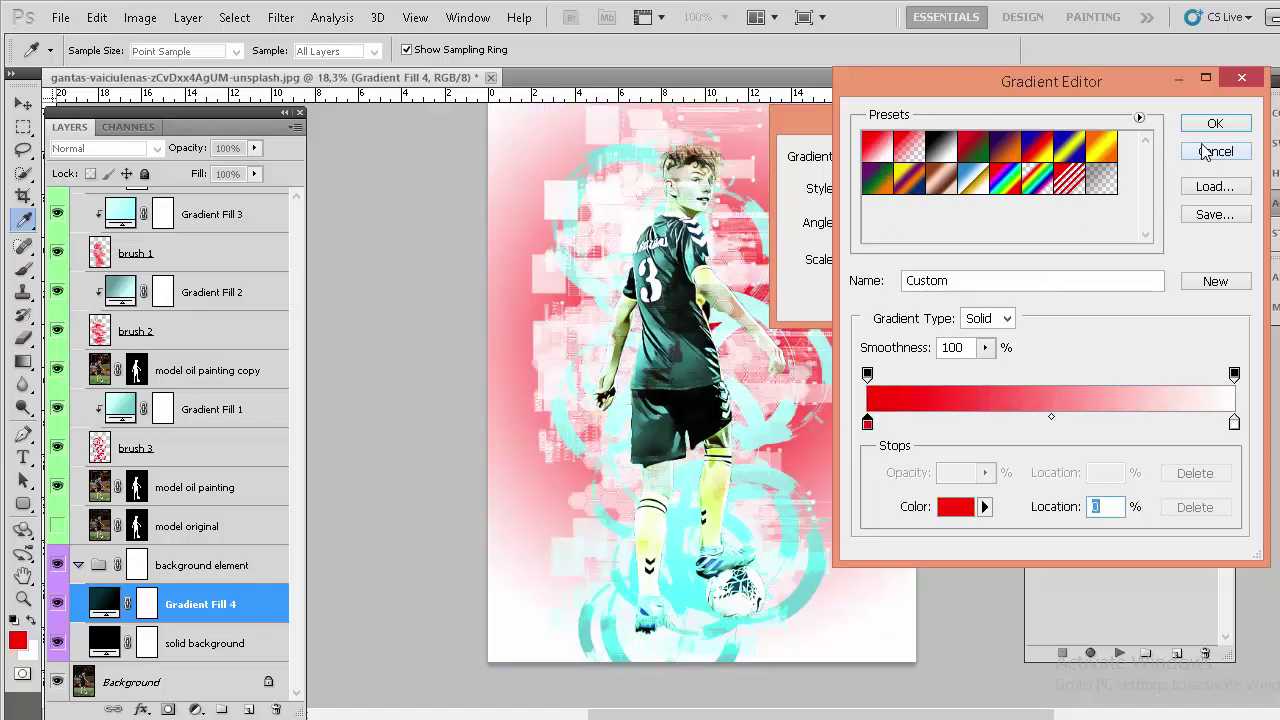
left_click(1206, 151)
left_click(1031, 183)
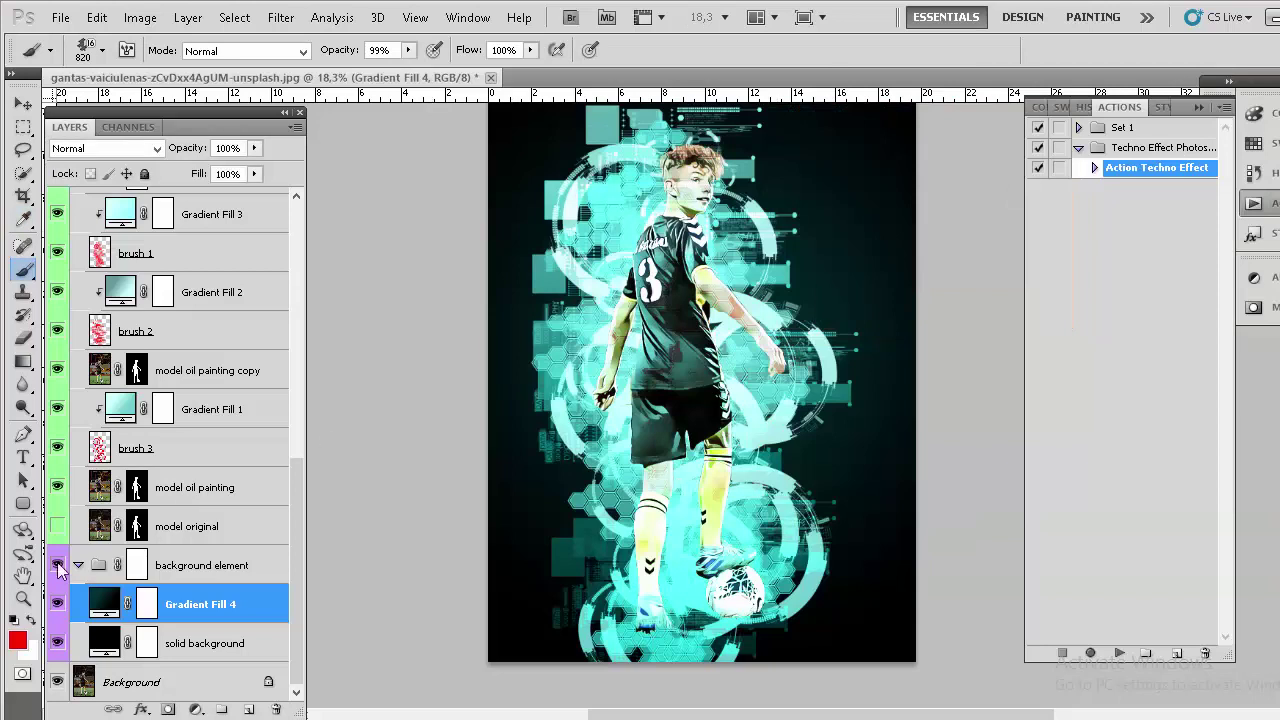